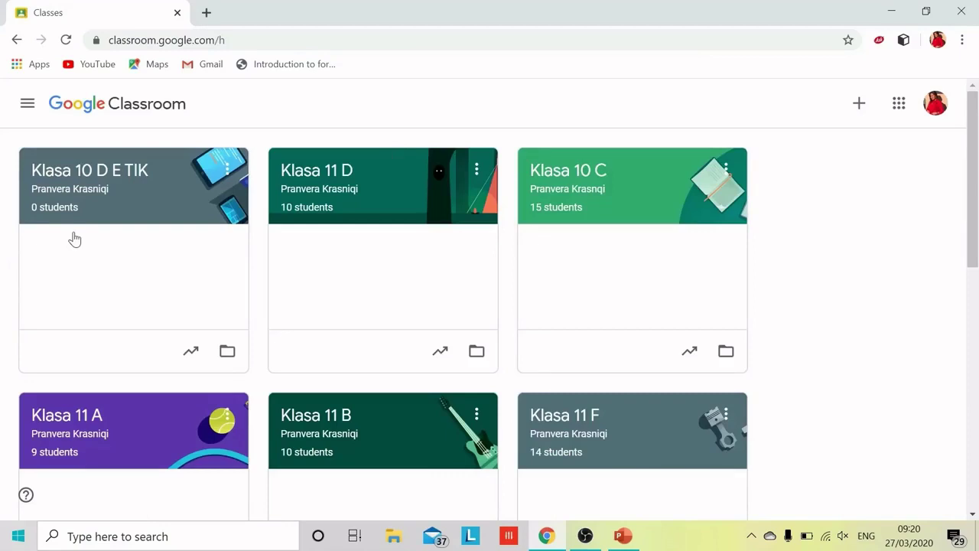
Step: Choose Create class from the + menu to bring up the school-use notice
{"action": "scroll", "coordinate": [487, 456], "scroll_direction": "down", "scroll_amount": 8}
{"action": "scroll", "coordinate": [489, 452], "scroll_direction": "up", "scroll_amount": 8}
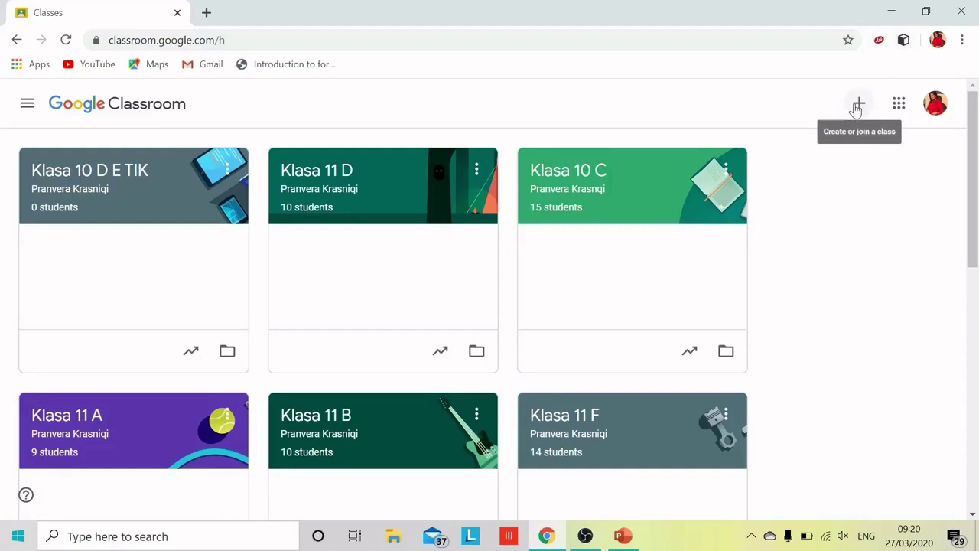
{"action": "left_click", "coordinate": [856, 106]}
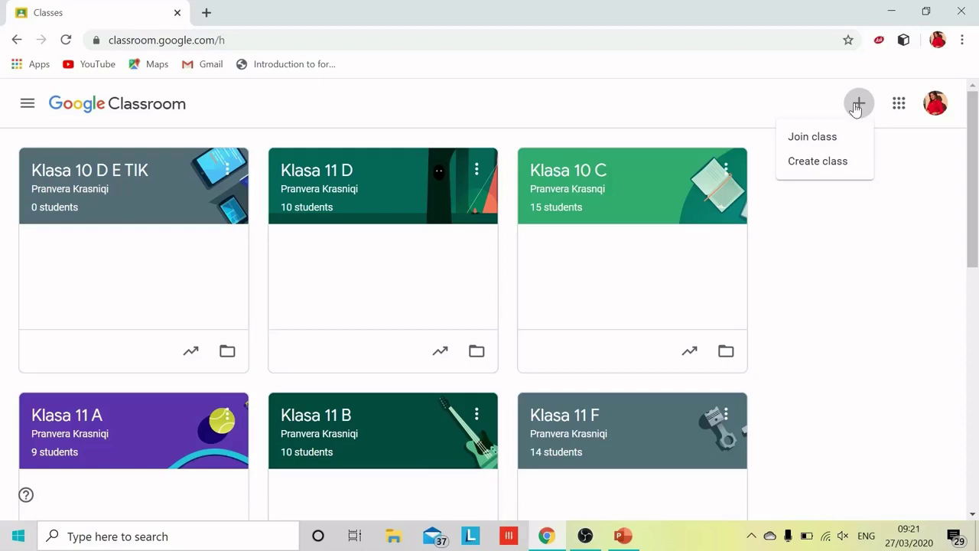
{"action": "left_click", "coordinate": [824, 169]}
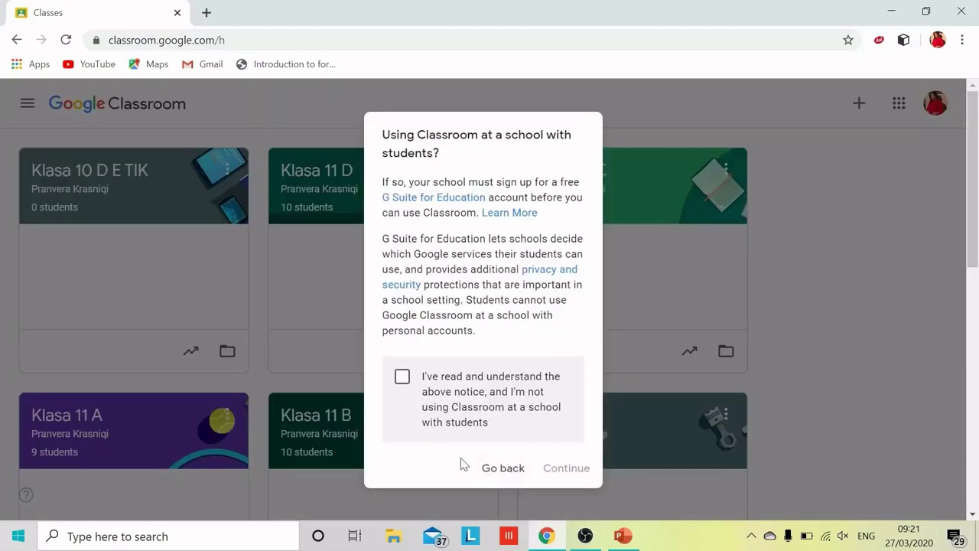
Step: Accept the school-use notice and enter 'Klasa prove' as the class name
{"action": "left_click", "coordinate": [402, 377]}
{"action": "left_click", "coordinate": [567, 468]}
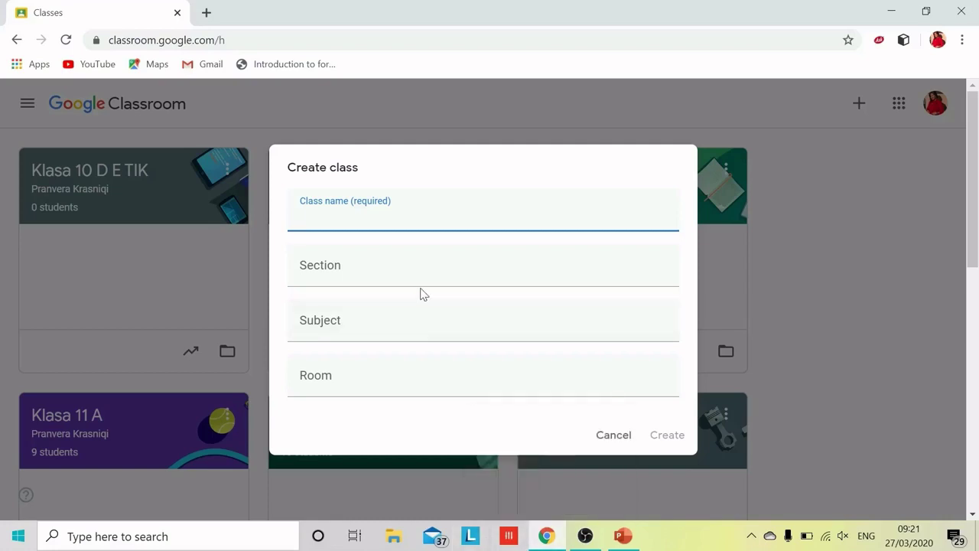
{"action": "type", "text": "Klasa prove"}
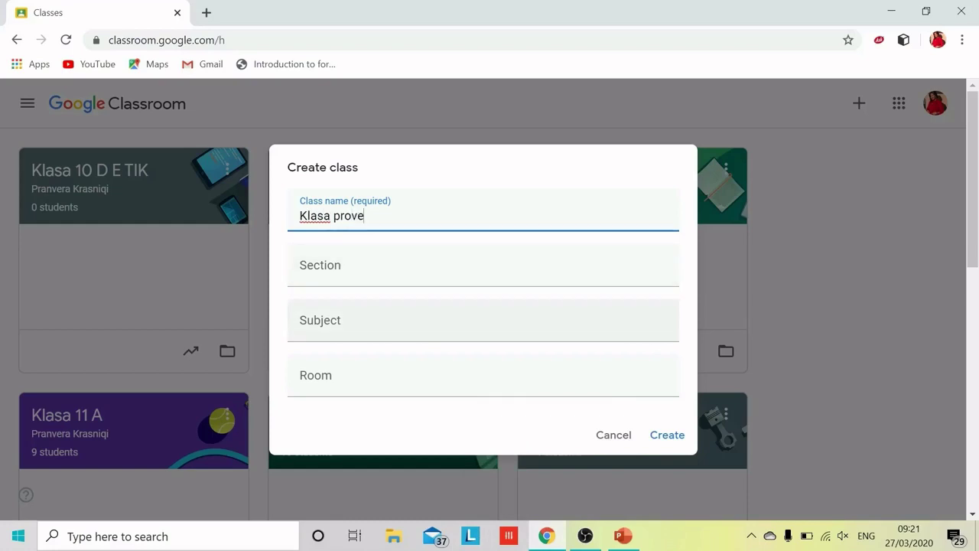
{"action": "key", "text": "Tab"}
{"action": "key", "text": "Tab"}
Step: Fill the section with the teacher's name and subject TIK, then create the class
{"action": "left_click", "coordinate": [406, 277]}
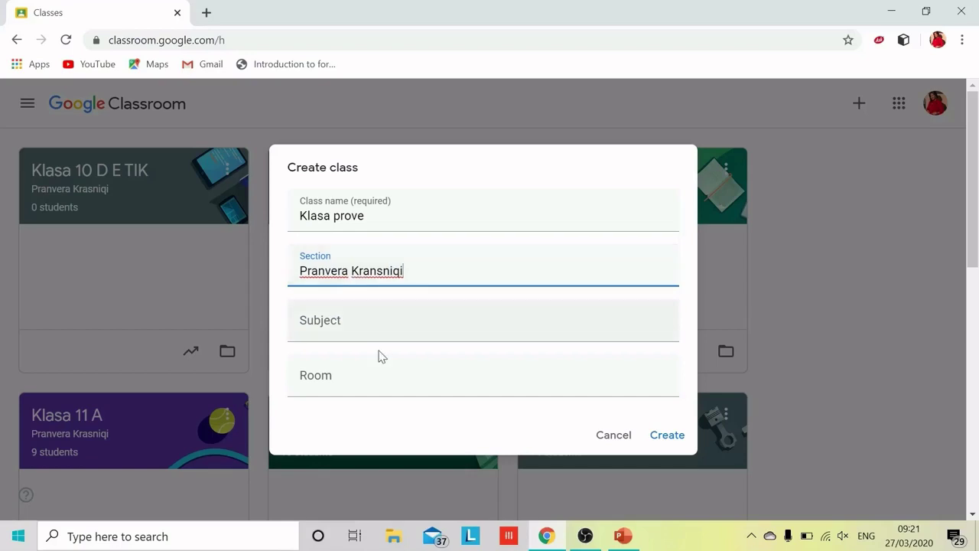
{"action": "key", "text": "Tab"}
{"action": "type", "text": "Ytk"}
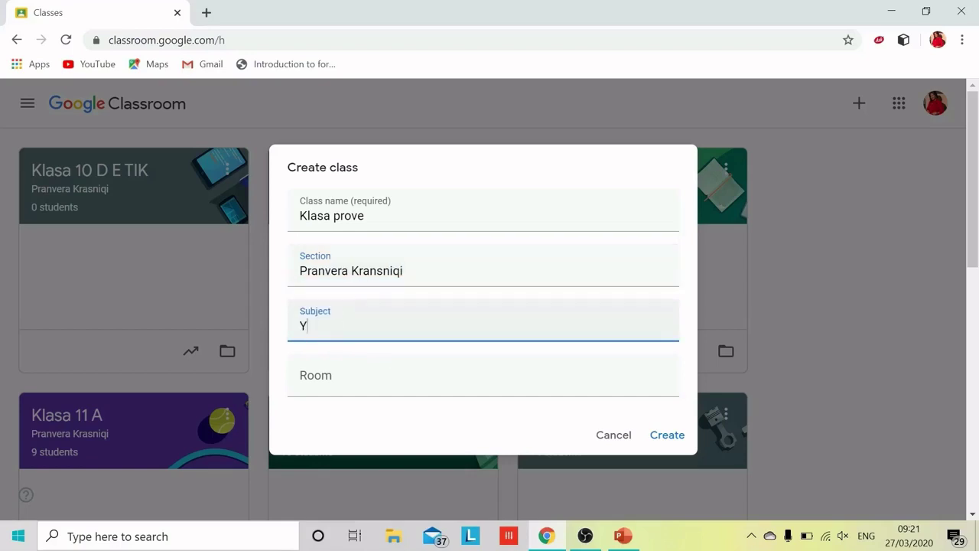
{"action": "key", "text": "BackSpace"}
{"action": "key", "text": "BackSpace"}
{"action": "key", "text": "BackSpace"}
{"action": "type", "text": "TIK"}
{"action": "left_click", "coordinate": [674, 438]}
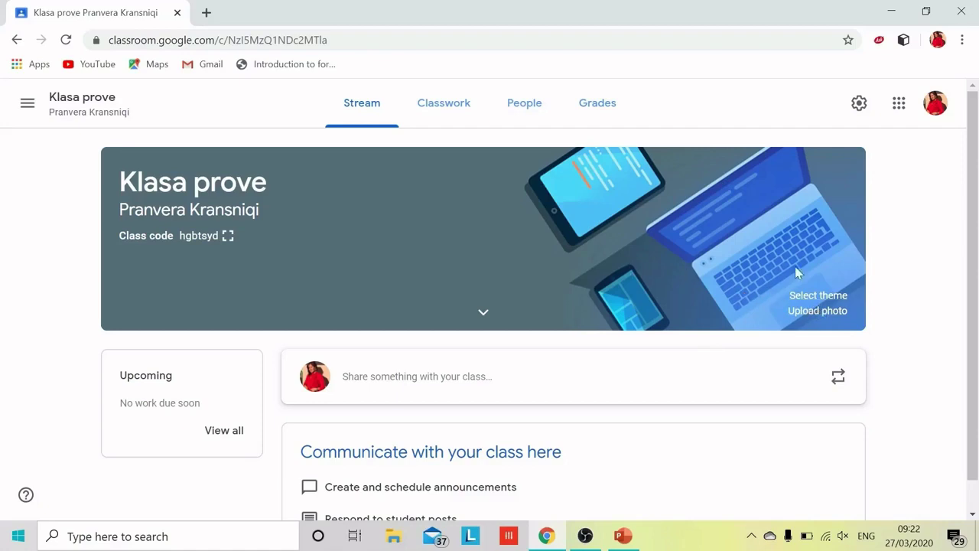
Step: Apply the blue graduation-cap gallery image as the Klasa prove banner theme
{"action": "left_click", "coordinate": [801, 296]}
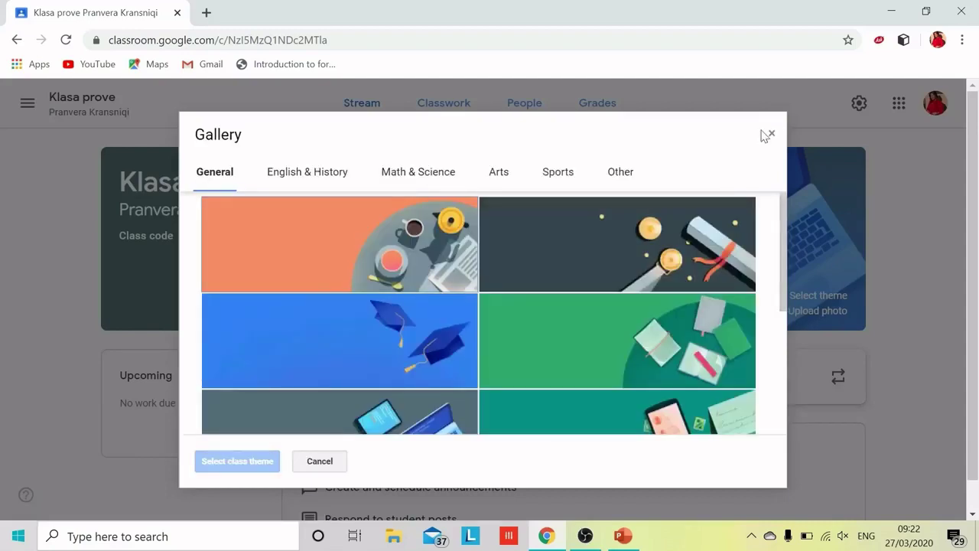
{"action": "left_click", "coordinate": [452, 358]}
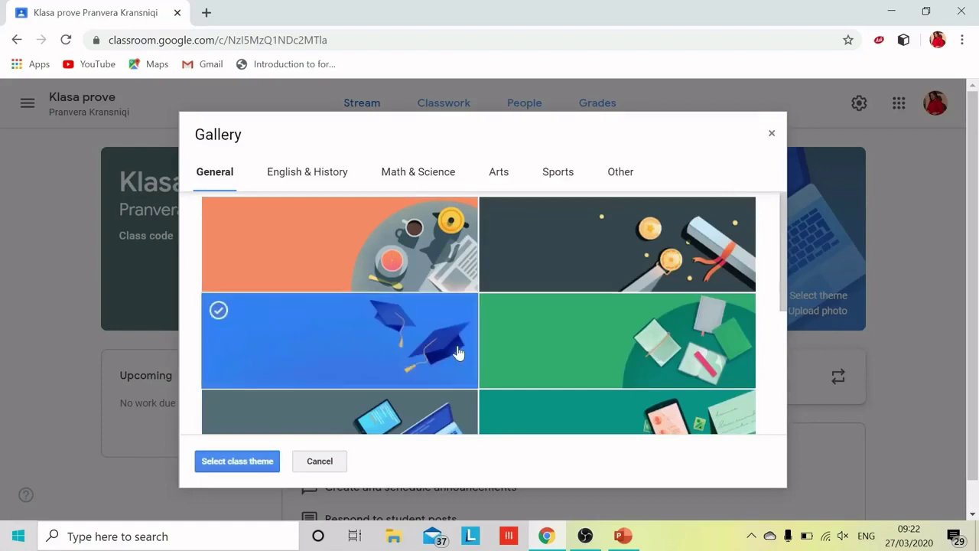
{"action": "left_click", "coordinate": [246, 460]}
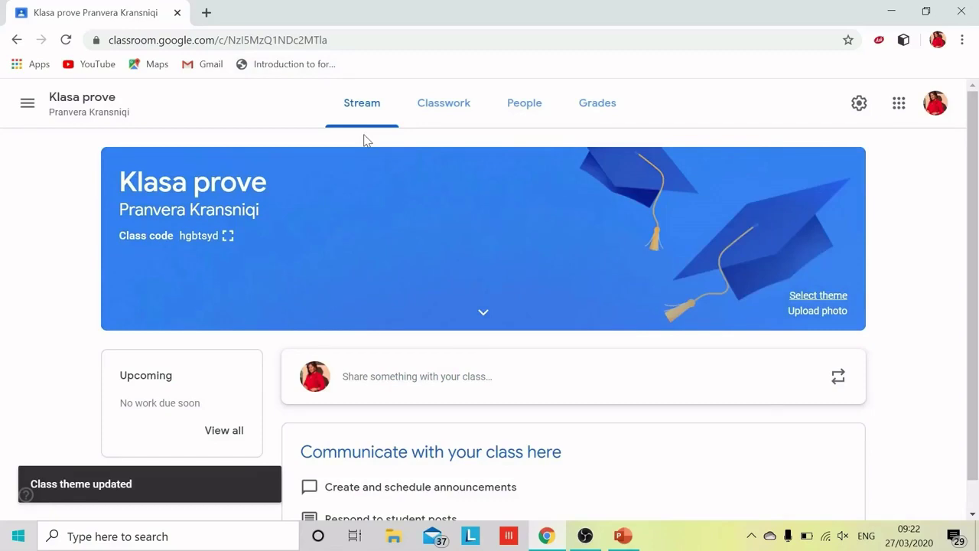
{"action": "scroll", "coordinate": [366, 140], "scroll_direction": "down", "scroll_amount": 1}
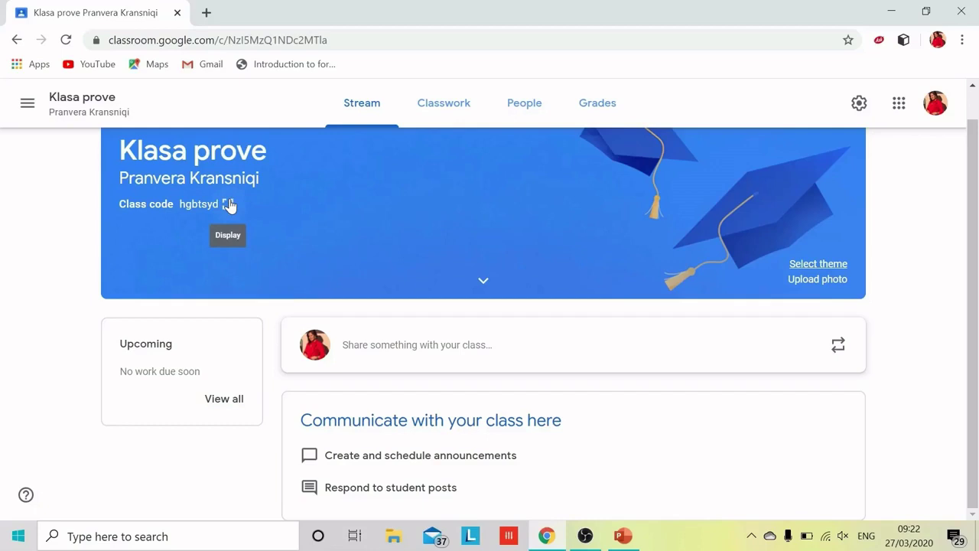
Step: Display the class code enlarged, close it, then view the People list
{"action": "left_click", "coordinate": [228, 204]}
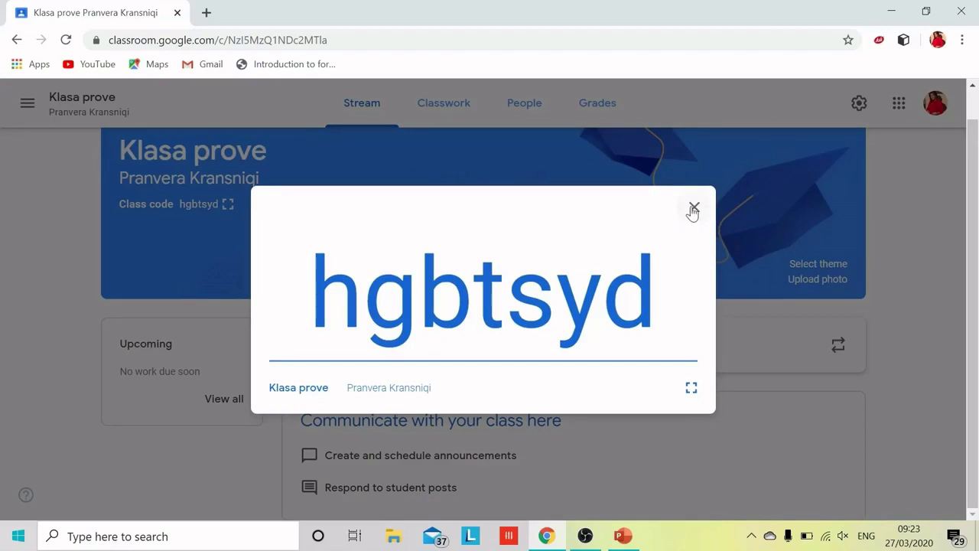
{"action": "left_click", "coordinate": [692, 209]}
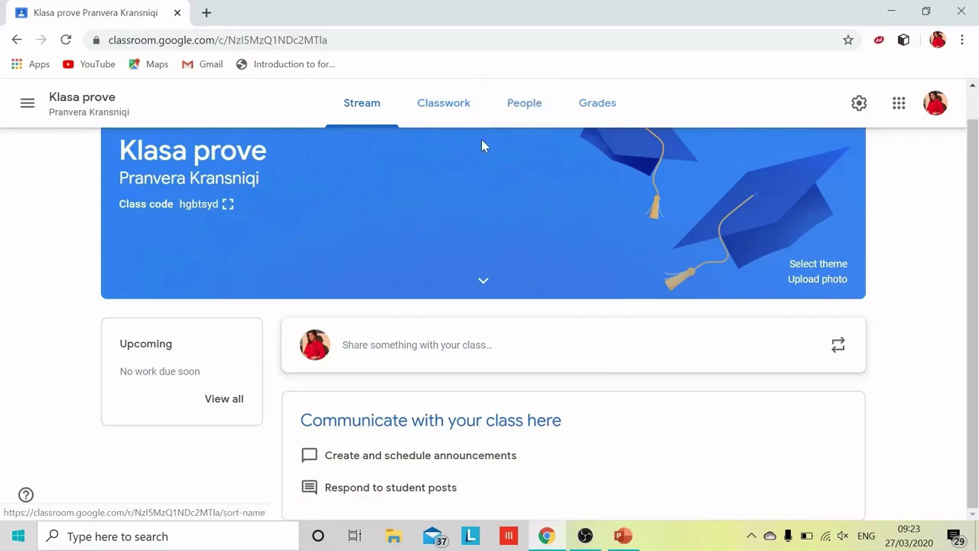
{"action": "left_click", "coordinate": [536, 107]}
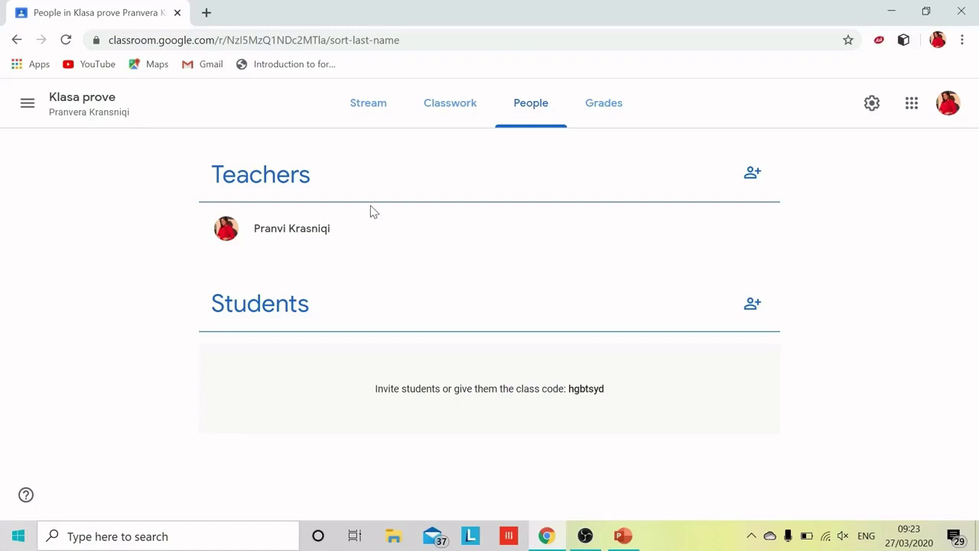
Step: Cancel the student invite form and return to the Klasa prove stream
{"action": "left_click", "coordinate": [753, 310]}
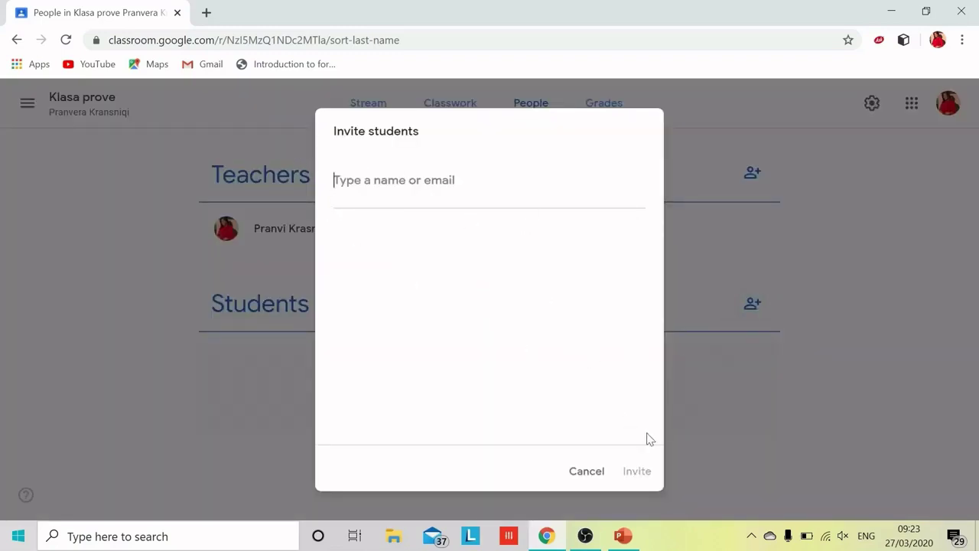
{"action": "left_click", "coordinate": [586, 471]}
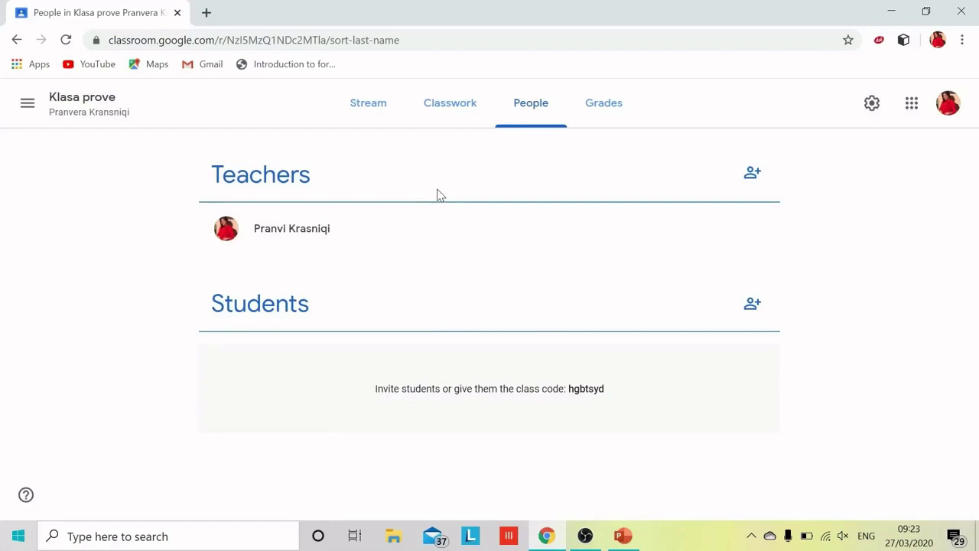
{"action": "left_click", "coordinate": [375, 110]}
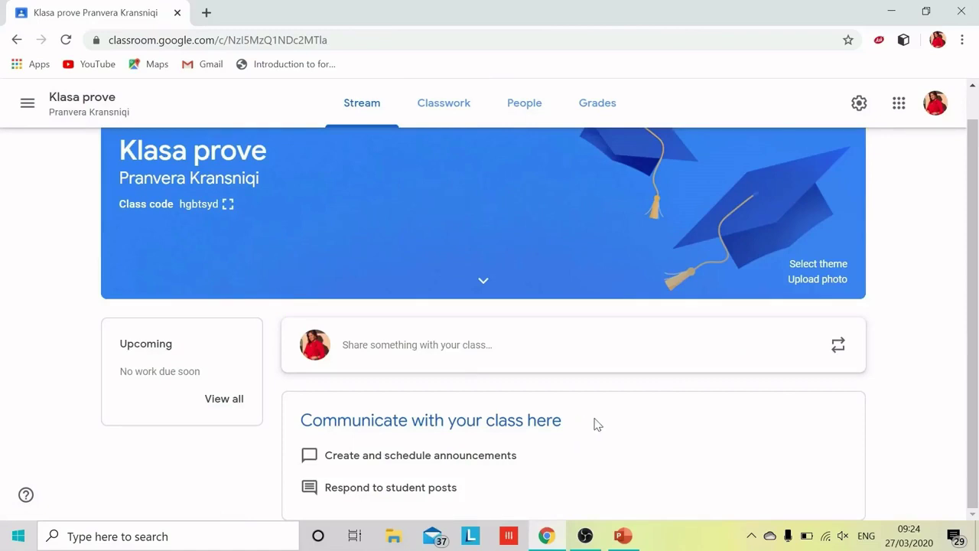
Step: Post 'Mireserdhet ne klasen tuaj' to all students, without attachments
{"action": "left_click", "coordinate": [461, 345]}
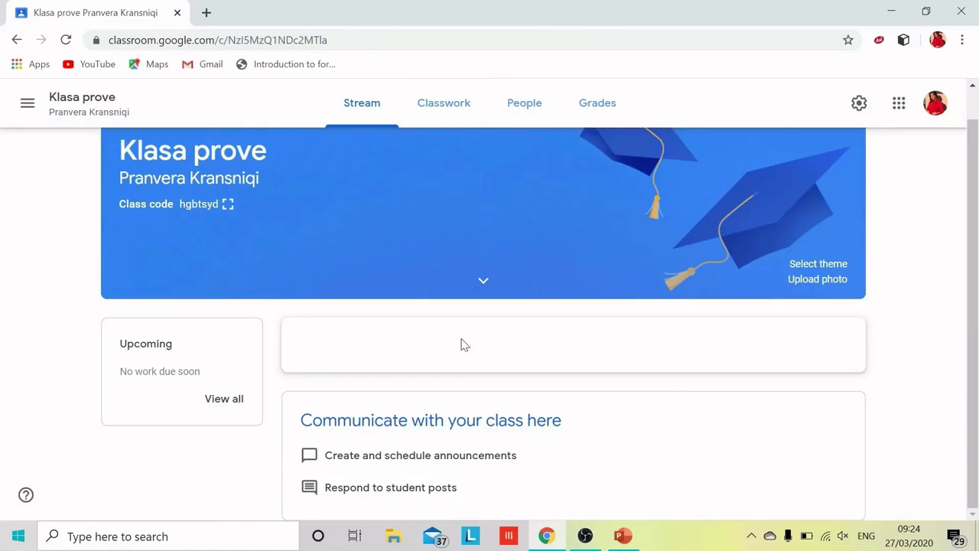
{"action": "left_click", "coordinate": [544, 438]}
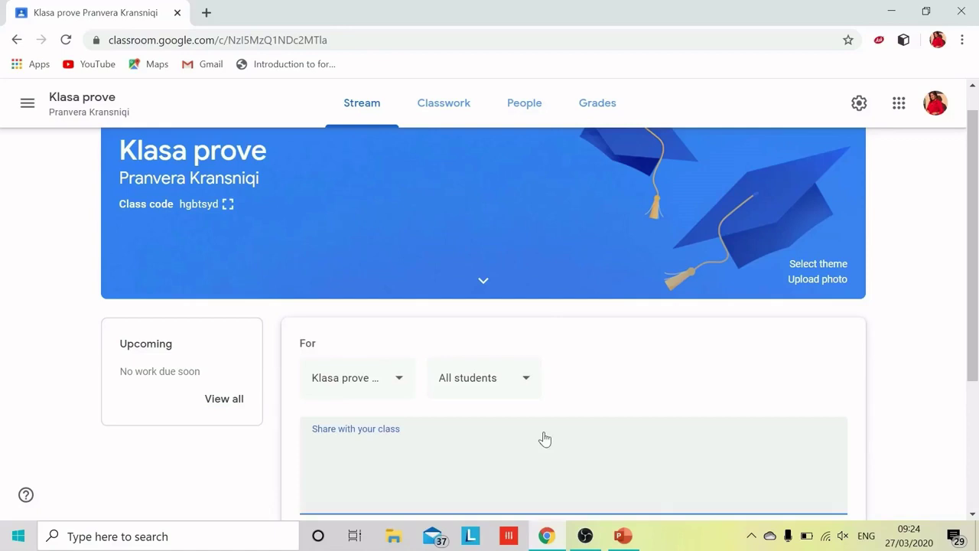
{"action": "type", "text": "Mireserdhet ne klasen tuaj"}
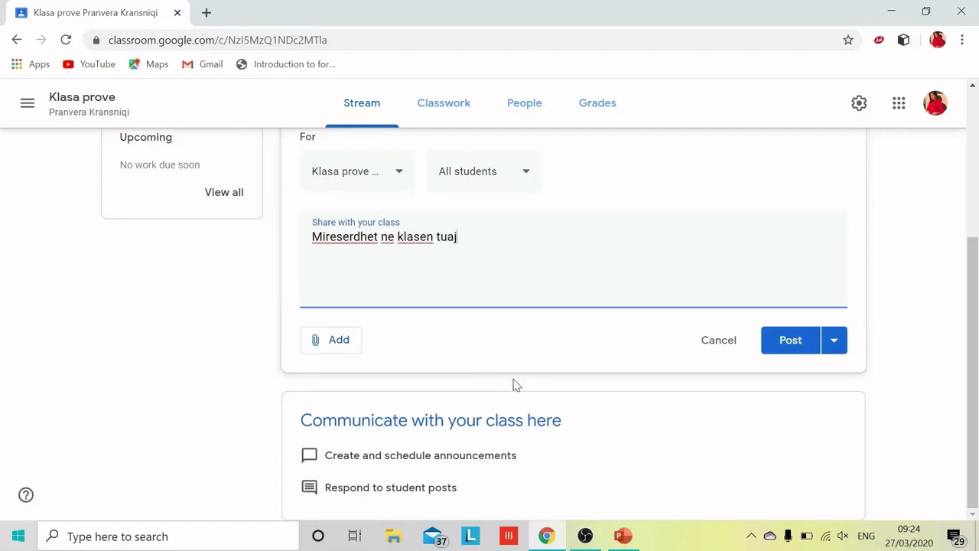
{"action": "left_click", "coordinate": [337, 350]}
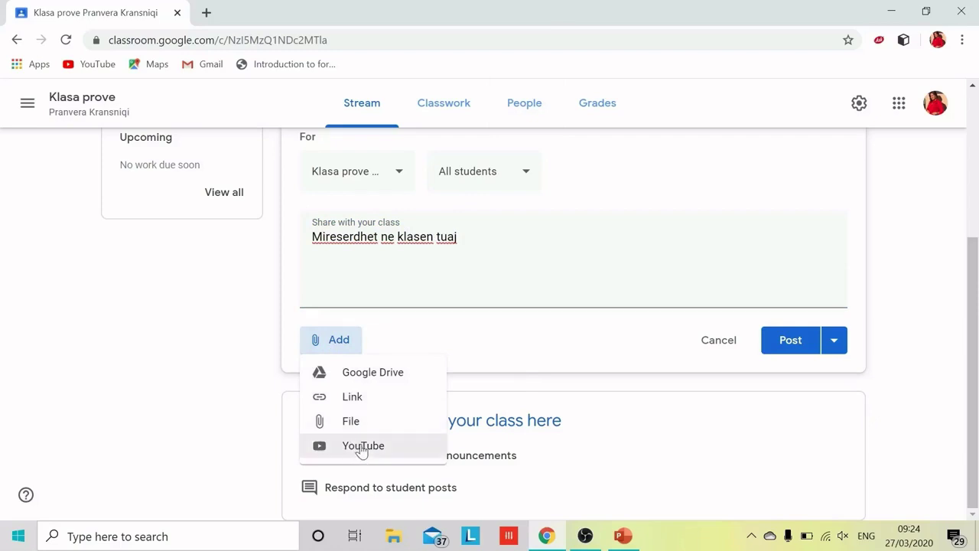
{"action": "left_click", "coordinate": [573, 332]}
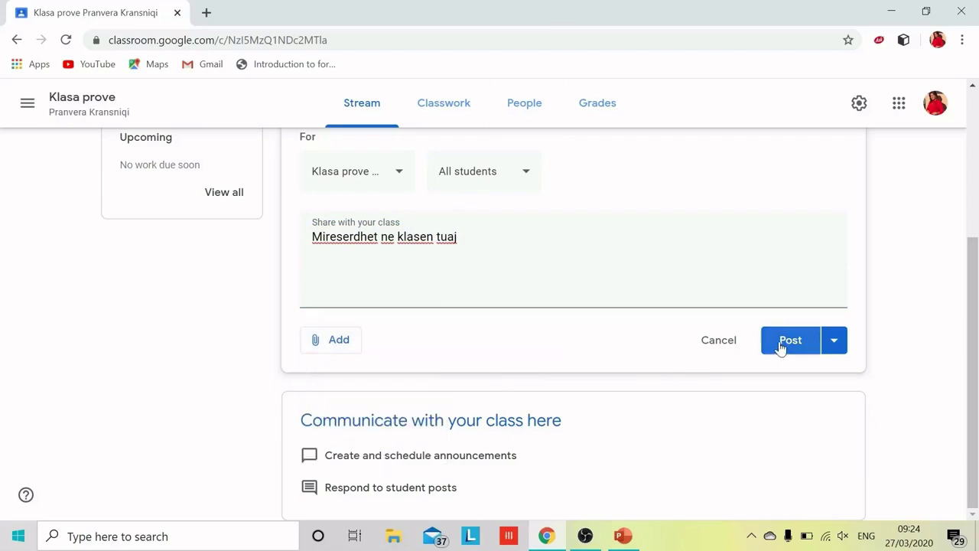
{"action": "left_click", "coordinate": [522, 170]}
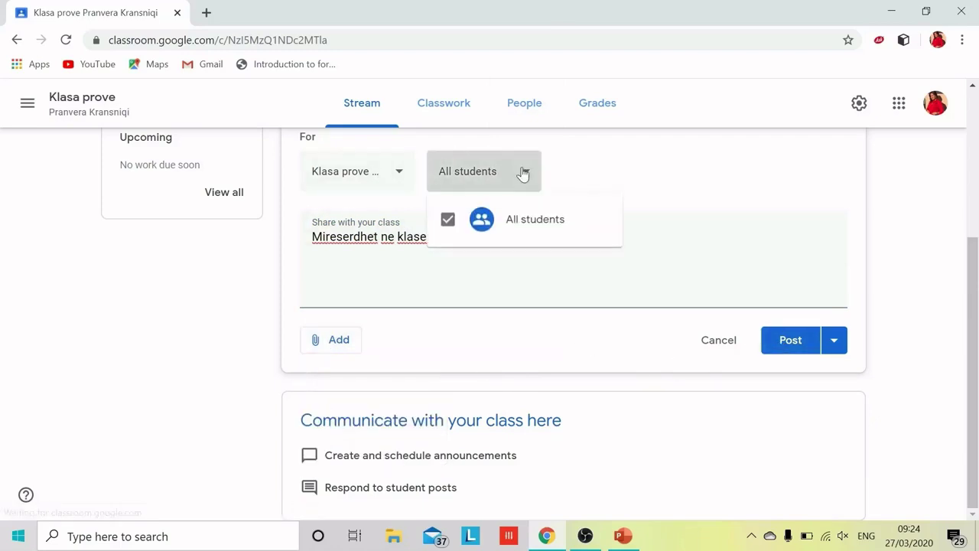
{"action": "left_click", "coordinate": [522, 171]}
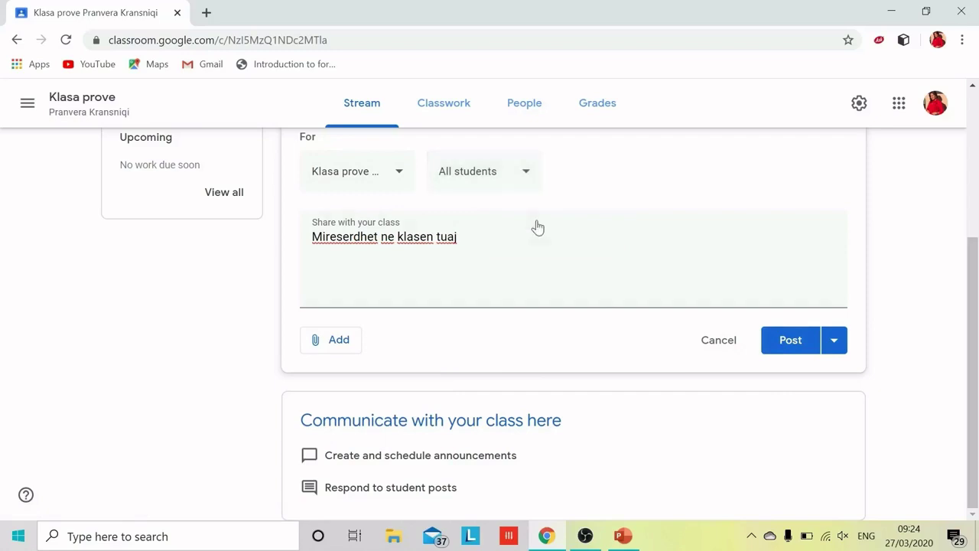
{"action": "left_click", "coordinate": [786, 345]}
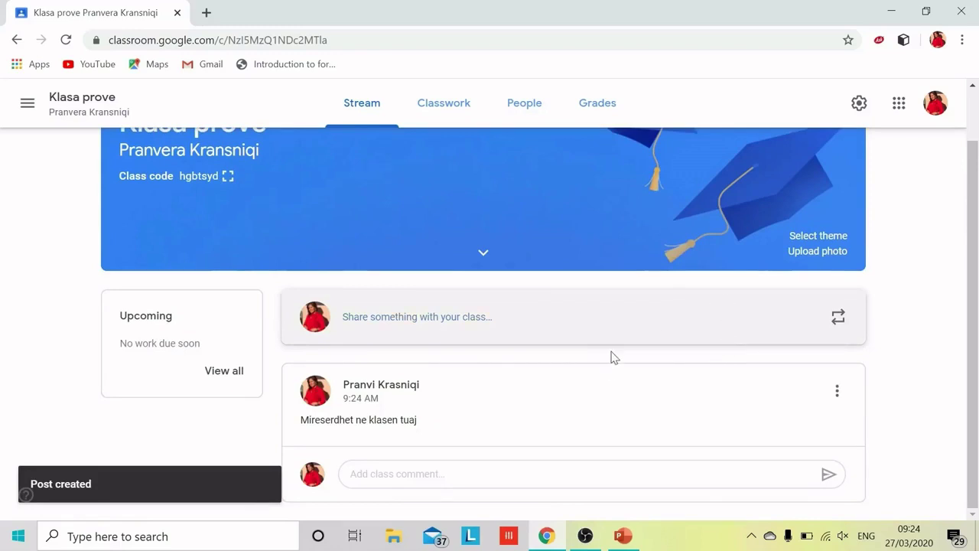
Step: Set the class Stream setting to 'Only teachers can post or comment'
{"action": "left_click", "coordinate": [855, 107]}
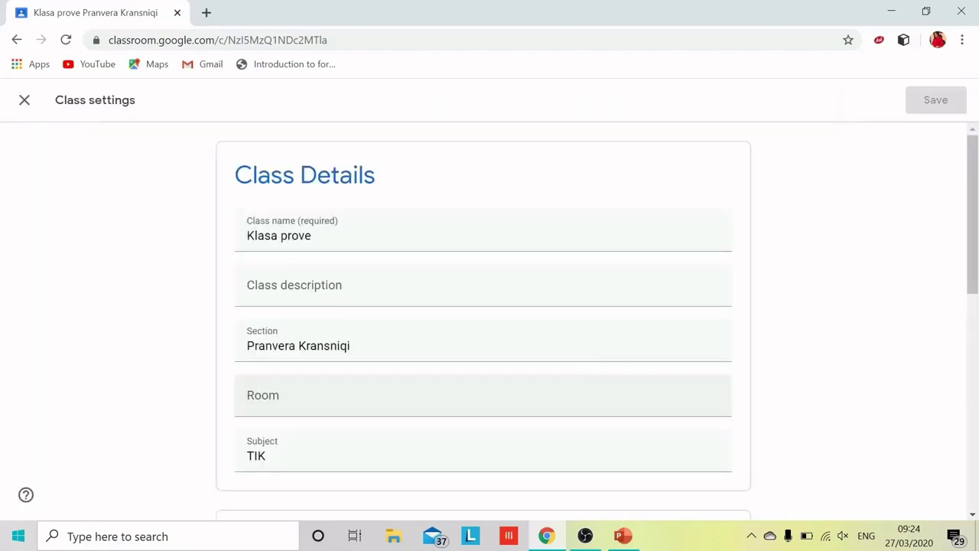
{"action": "scroll", "coordinate": [586, 374], "scroll_direction": "down", "scroll_amount": 6}
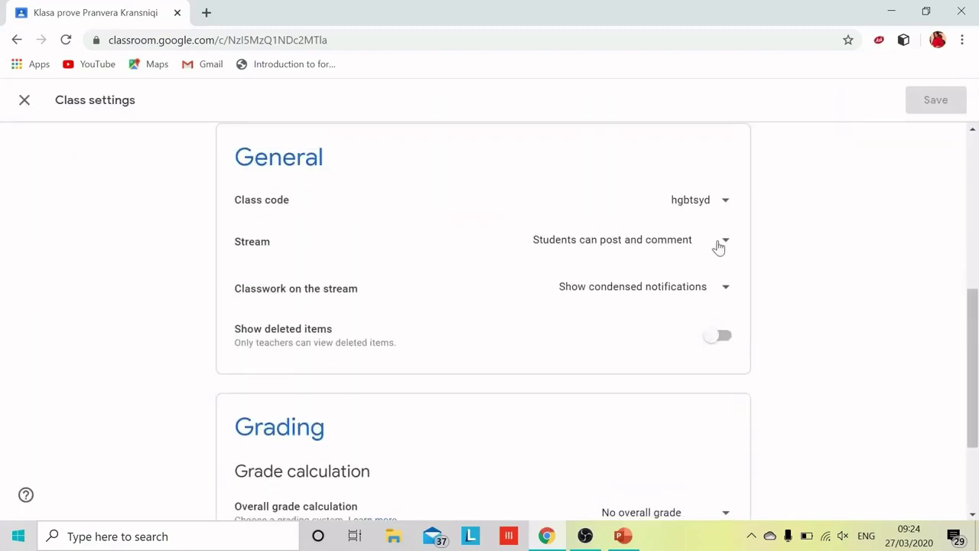
{"action": "left_click", "coordinate": [717, 243]}
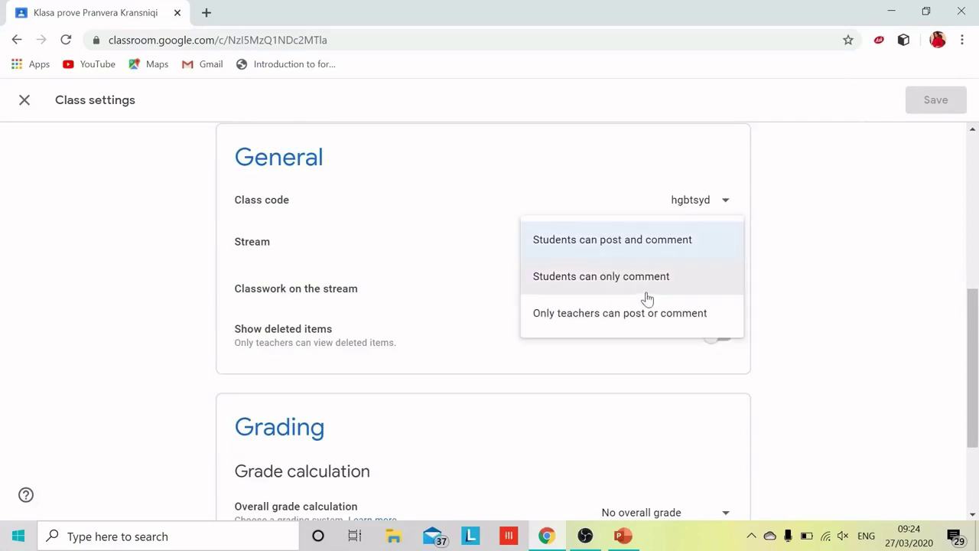
{"action": "left_click", "coordinate": [606, 325]}
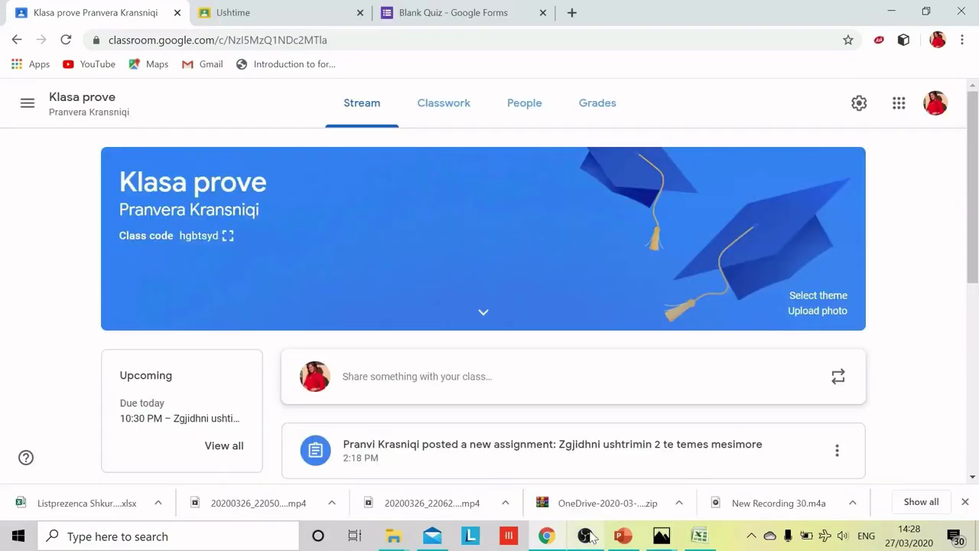
{"action": "left_click", "coordinate": [446, 108]}
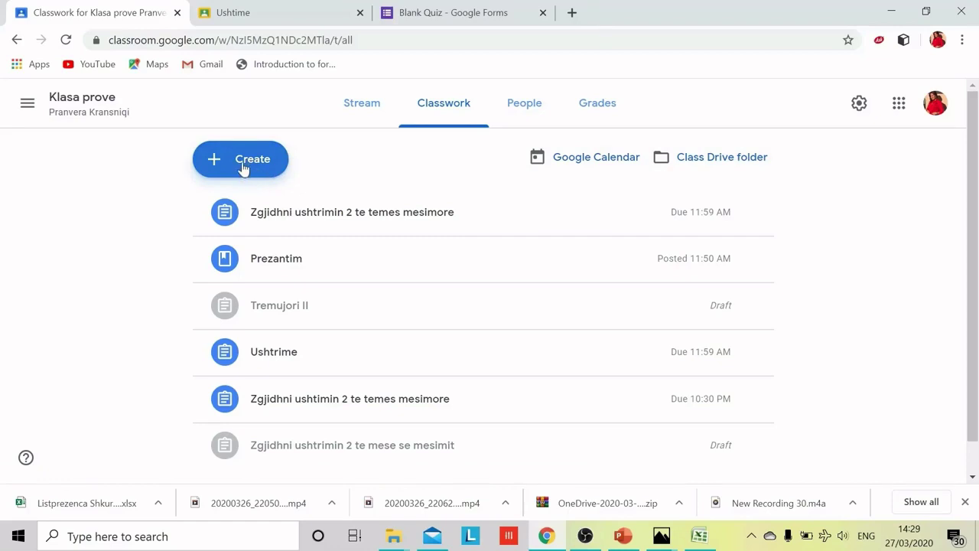
Step: Show the Create menu of classwork types on the Classwork page
{"action": "left_click", "coordinate": [244, 168]}
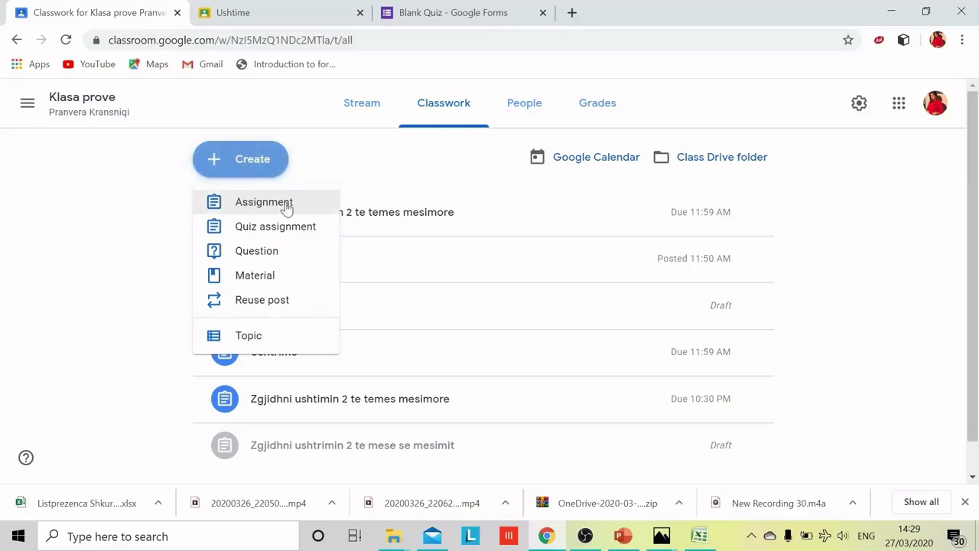
Step: Draft a new assignment titled 'Ushtrime' without adding any attachments
{"action": "left_click", "coordinate": [281, 207]}
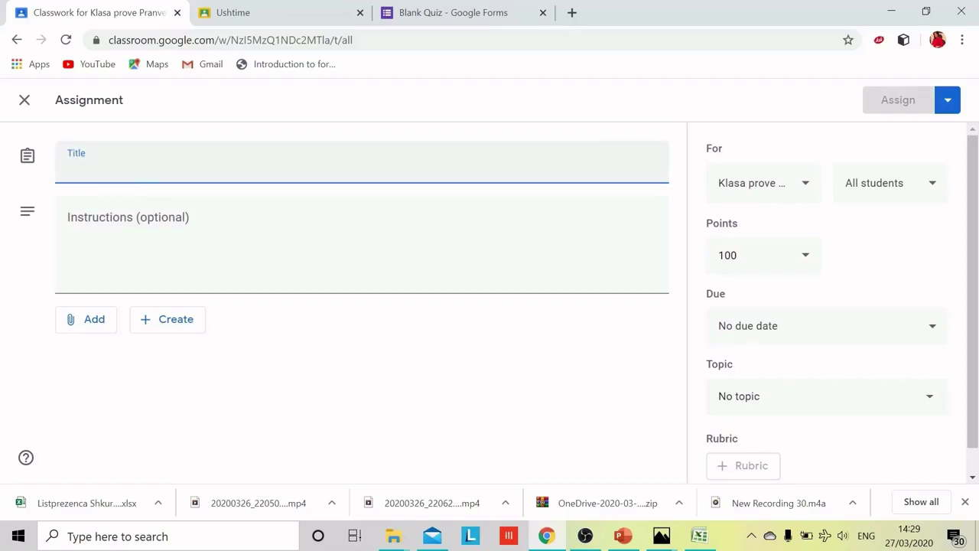
{"action": "type", "text": "Ushtrime"}
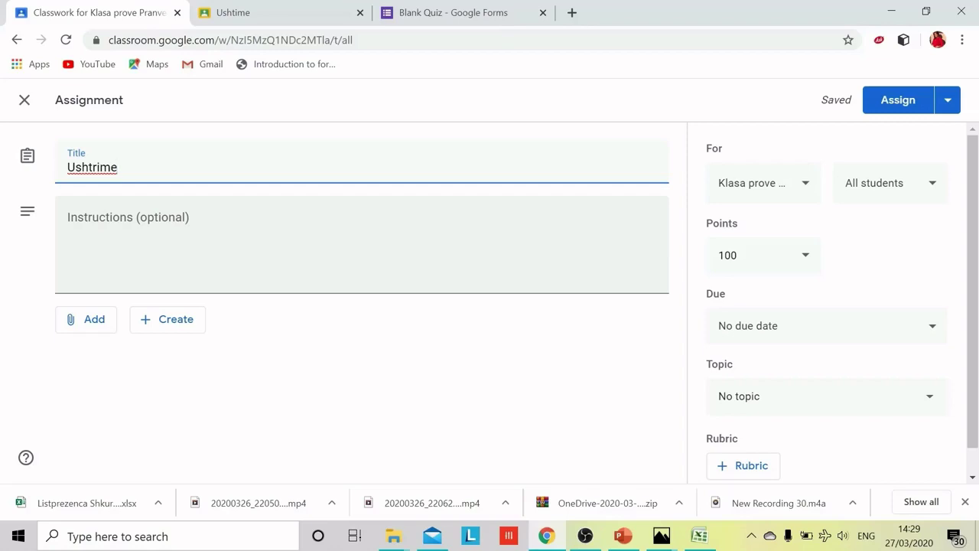
{"action": "left_click", "coordinate": [87, 322]}
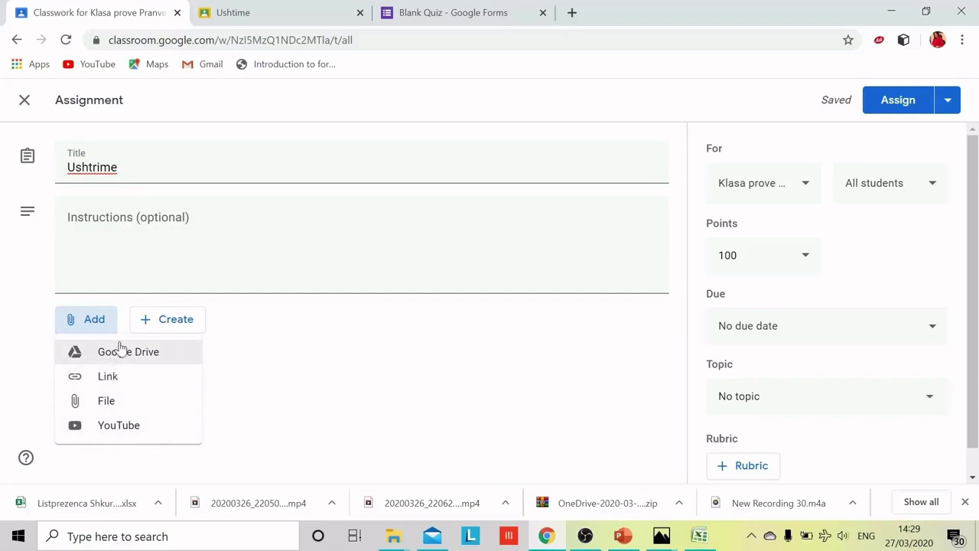
{"action": "left_click", "coordinate": [102, 329]}
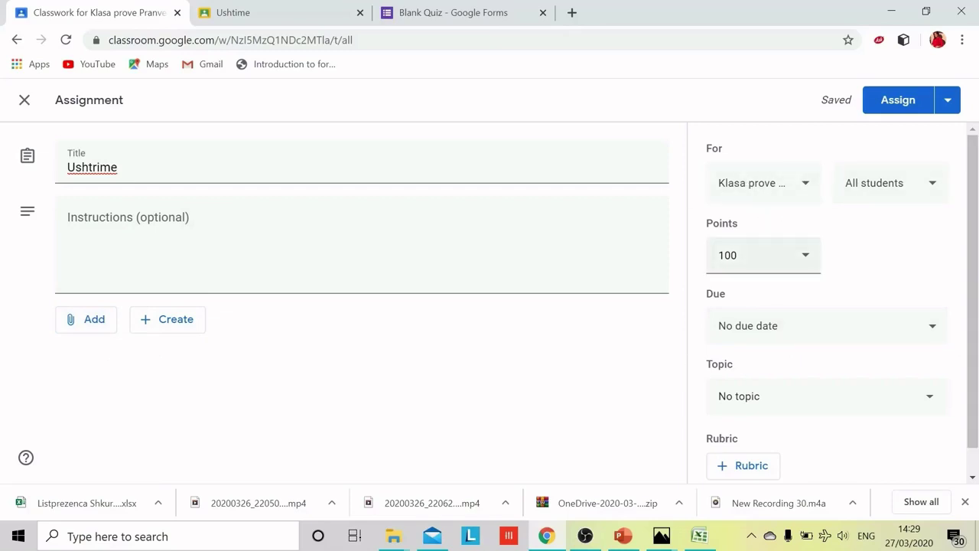
Step: Change the Ushtrime assignment's points from 100 to 10
{"action": "left_click", "coordinate": [753, 254]}
{"action": "key", "text": "BackSpace"}
{"action": "key", "text": "BackSpace"}
{"action": "key", "text": "BackSpace"}
{"action": "type", "text": "10"}
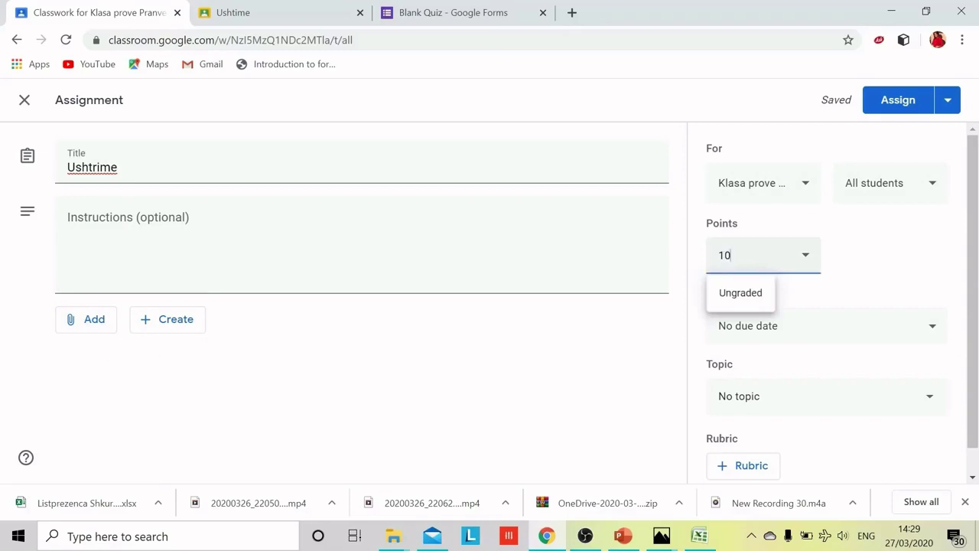
{"action": "left_click", "coordinate": [853, 243]}
Step: Set the due date to Mar 27, 2020 at 11:59 AM and assign it
{"action": "left_click", "coordinate": [798, 326]}
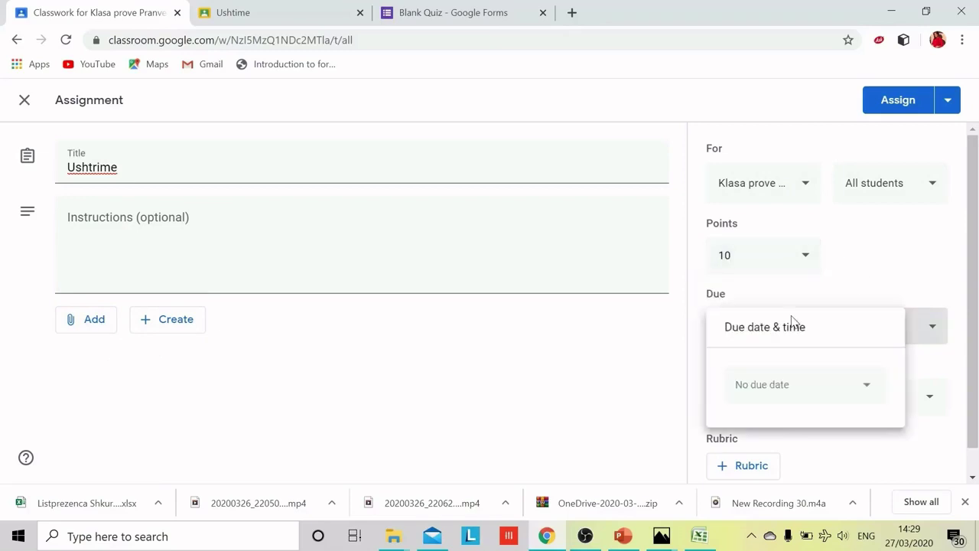
{"action": "left_click", "coordinate": [804, 387]}
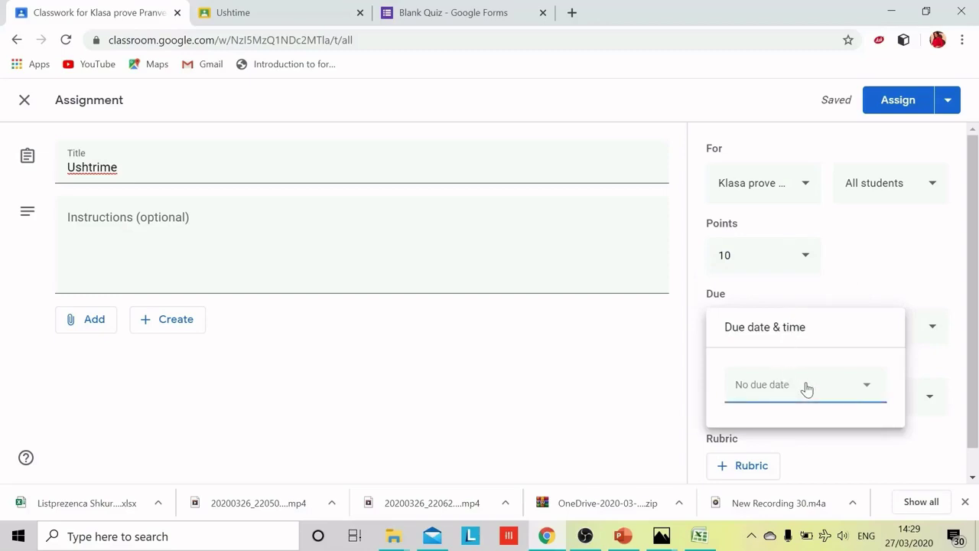
{"action": "left_click", "coordinate": [857, 325]}
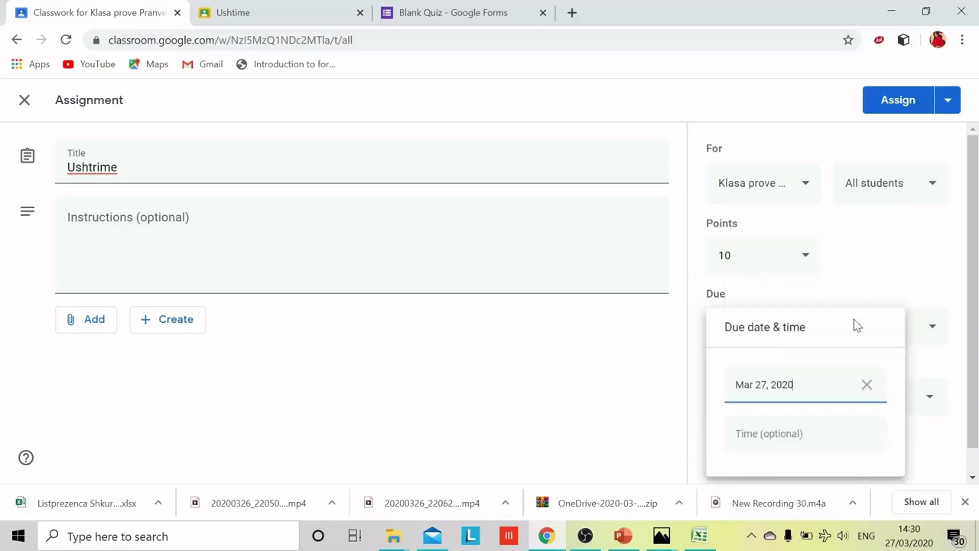
{"action": "left_click", "coordinate": [785, 441]}
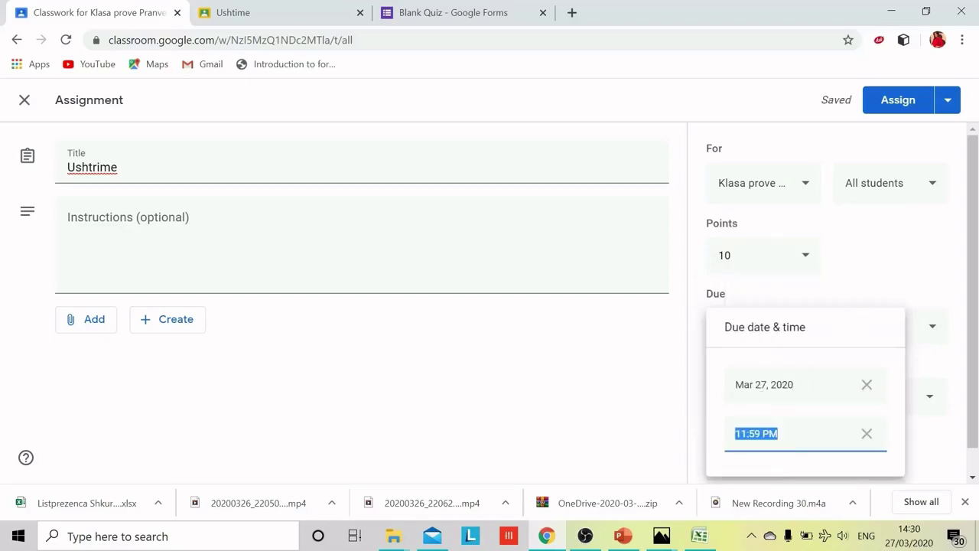
{"action": "left_click", "coordinate": [757, 433]}
{"action": "key", "text": "BackSpace"}
{"action": "key", "text": "BackSpace"}
{"action": "key", "text": "BackSpace"}
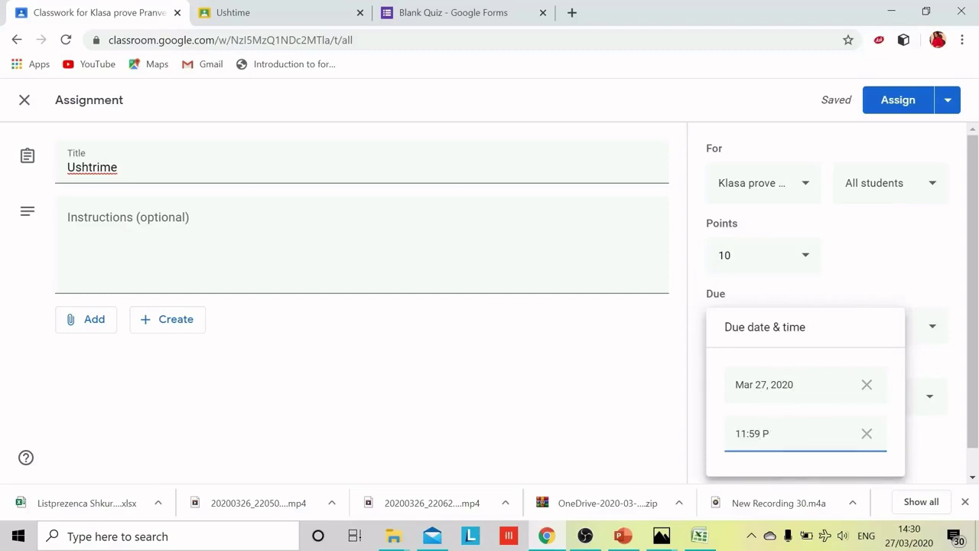
{"action": "type", "text": "am"}
{"action": "mouse_move", "coordinate": [971, 367]}
{"action": "left_mouse_down"}
{"action": "mouse_move", "coordinate": [975, 383]}
{"action": "mouse_move", "coordinate": [974, 367]}
{"action": "left_mouse_up"}
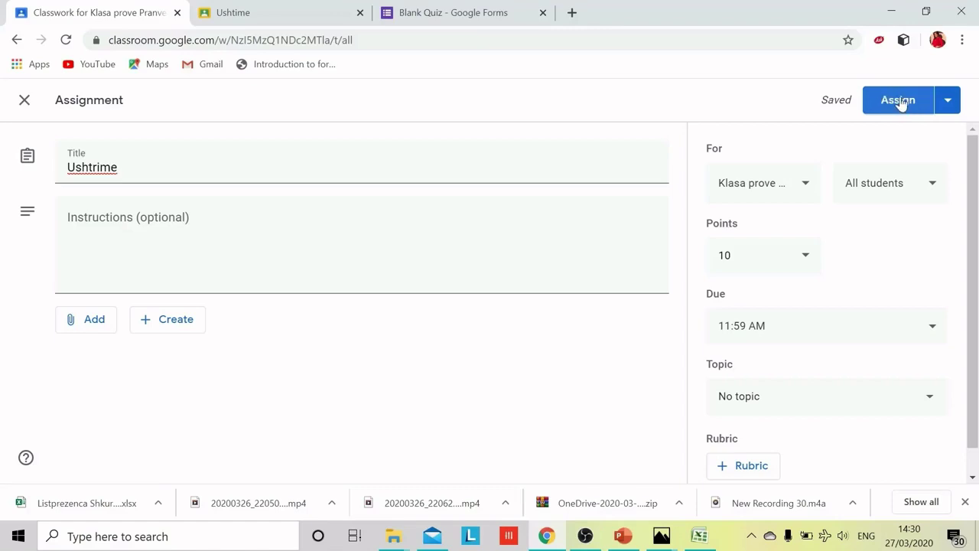
{"action": "left_click", "coordinate": [899, 101]}
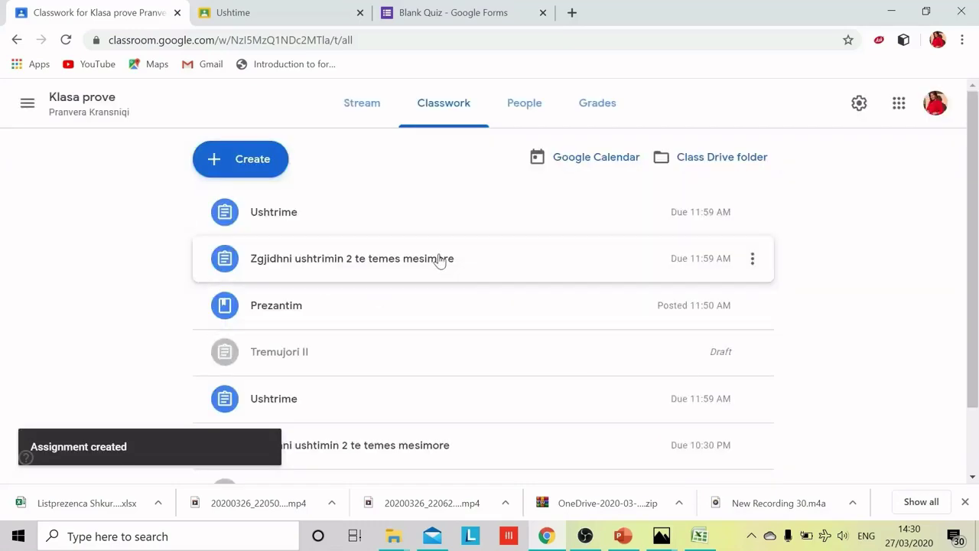
Step: Create a new quiz assignment with a Blank Quiz form attached, worth 100 points
{"action": "left_click", "coordinate": [260, 168]}
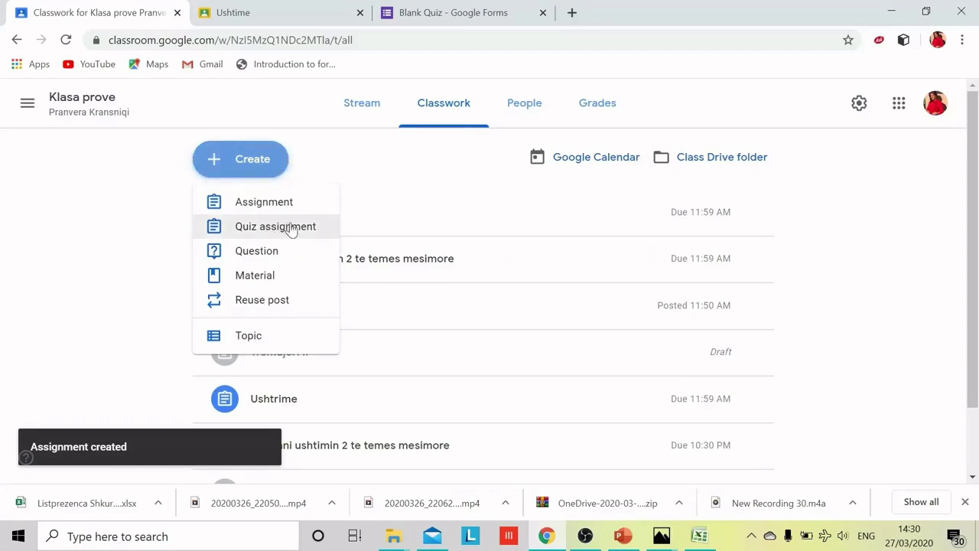
{"action": "left_click", "coordinate": [304, 235]}
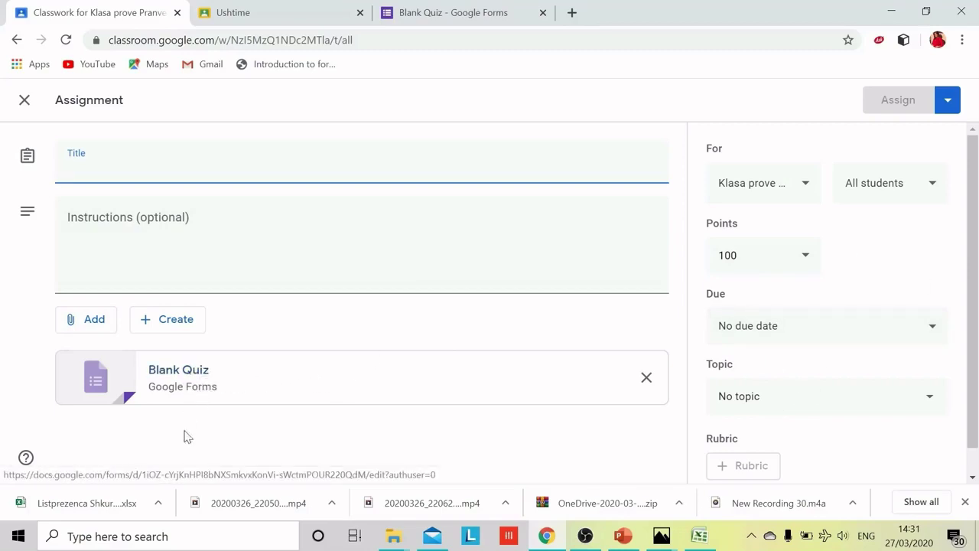
Step: Open the Blank Quiz in Google Forms and review question types, keeping multiple choice
{"action": "left_click", "coordinate": [184, 377]}
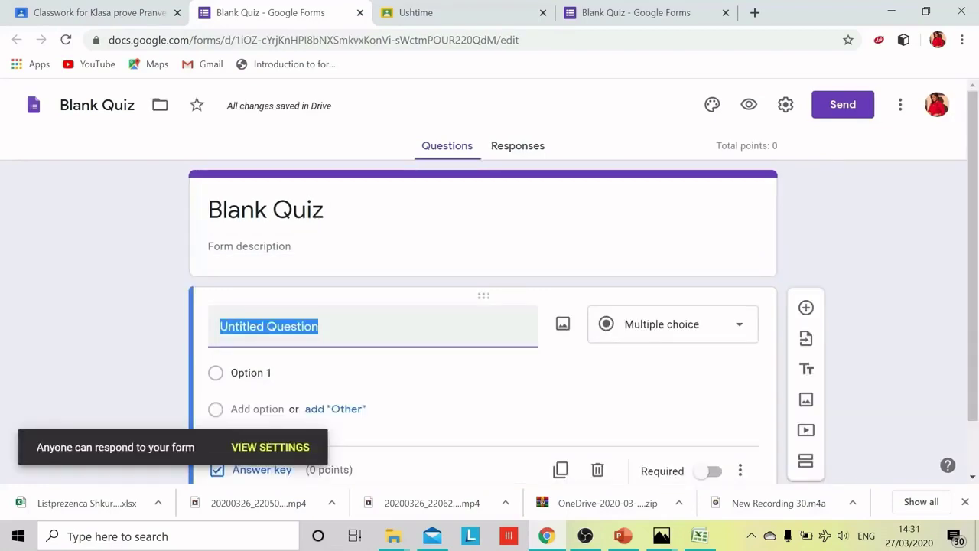
{"action": "scroll", "coordinate": [459, 311], "scroll_direction": "down", "scroll_amount": 1}
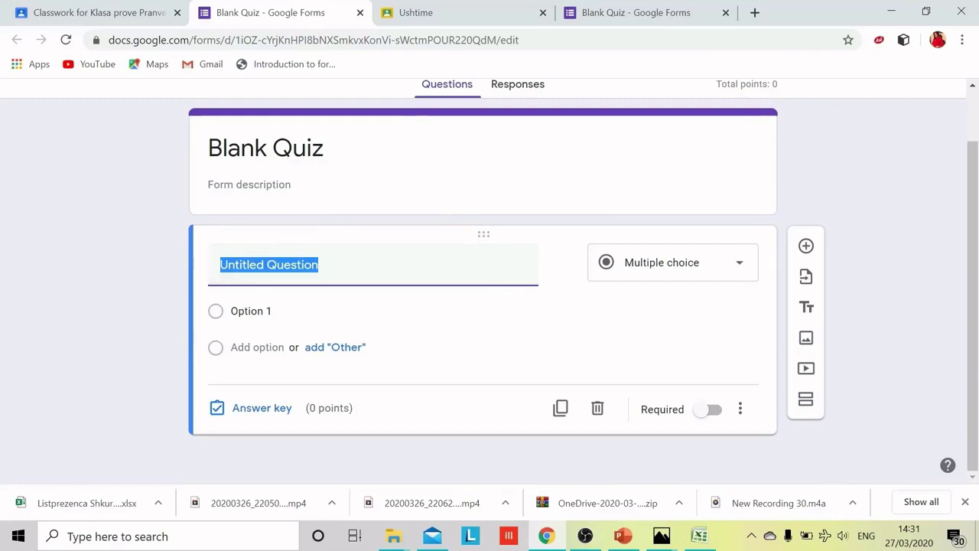
{"action": "left_click", "coordinate": [740, 264]}
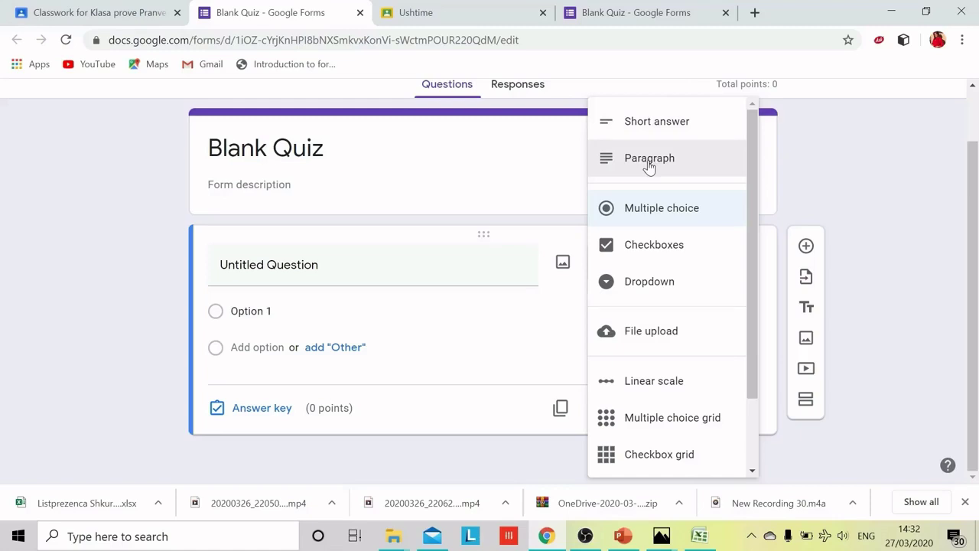
{"action": "left_click", "coordinate": [769, 148]}
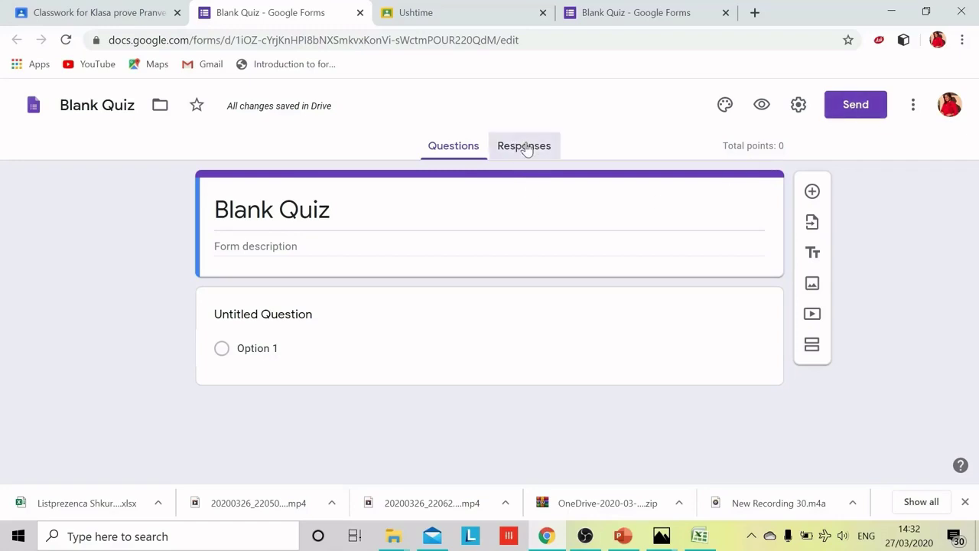
{"action": "left_click", "coordinate": [526, 149]}
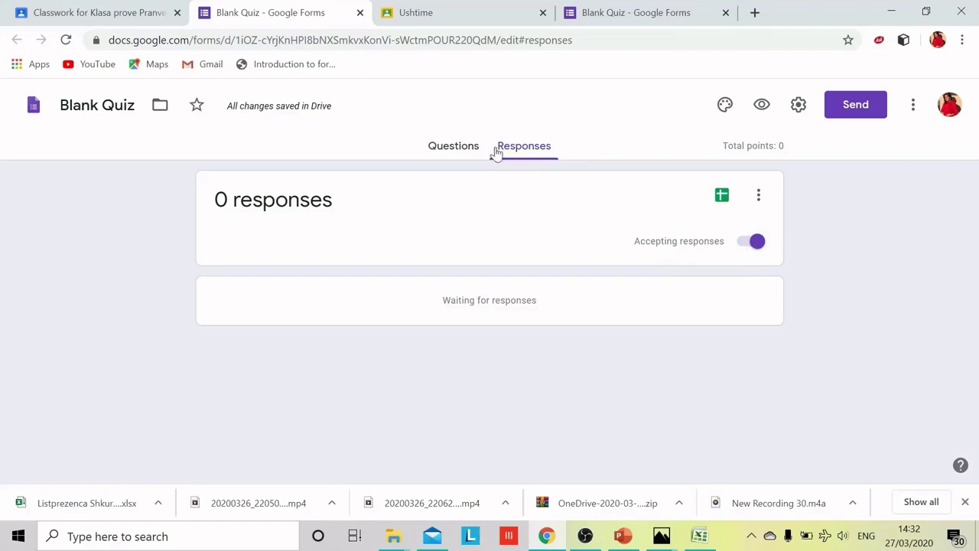
{"action": "left_click", "coordinate": [463, 156]}
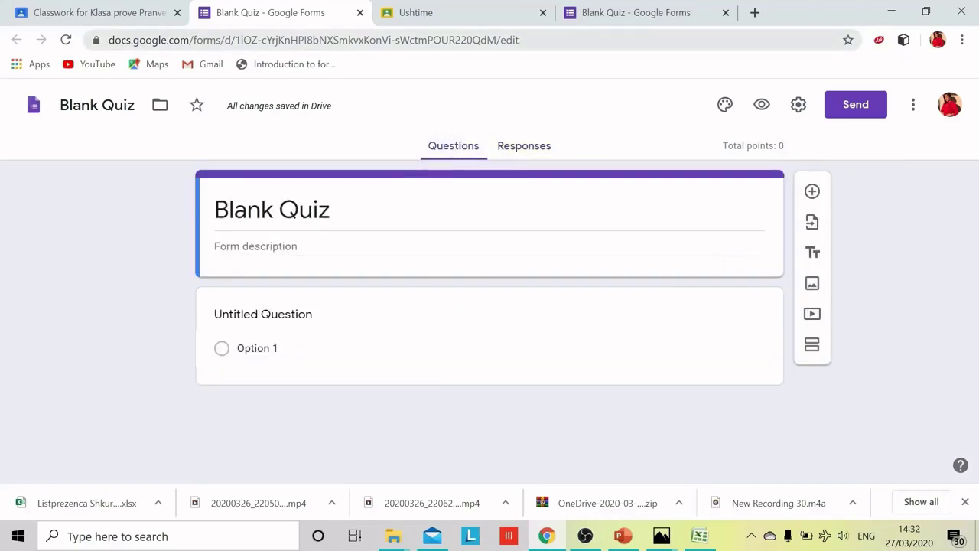
Step: Discard the quiz assignment draft and an empty question post without posting either
{"action": "left_click", "coordinate": [81, 16]}
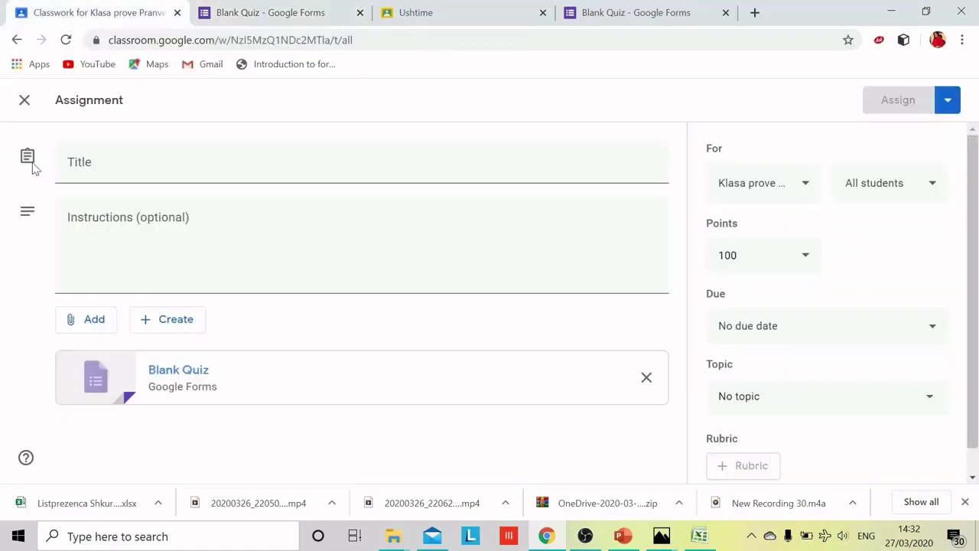
{"action": "left_click", "coordinate": [34, 115]}
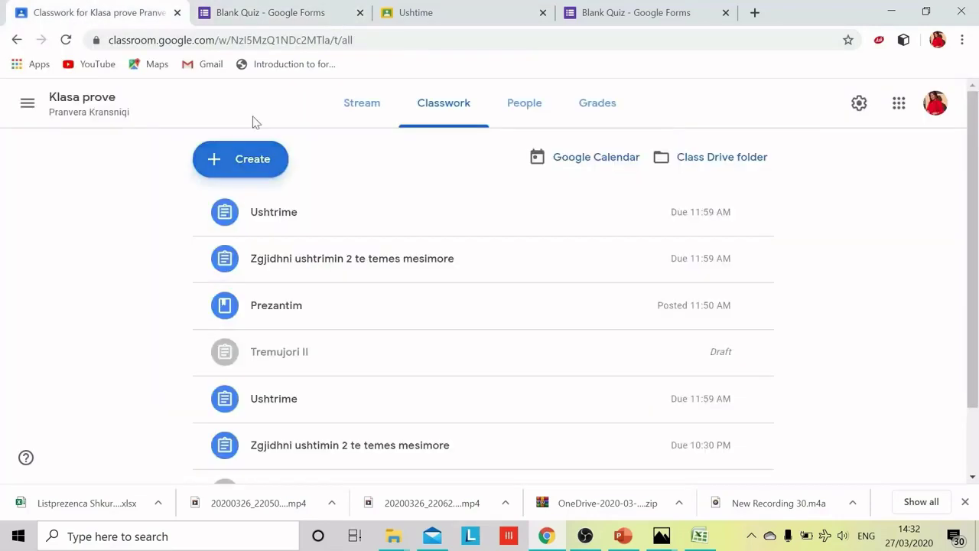
{"action": "left_click", "coordinate": [254, 164]}
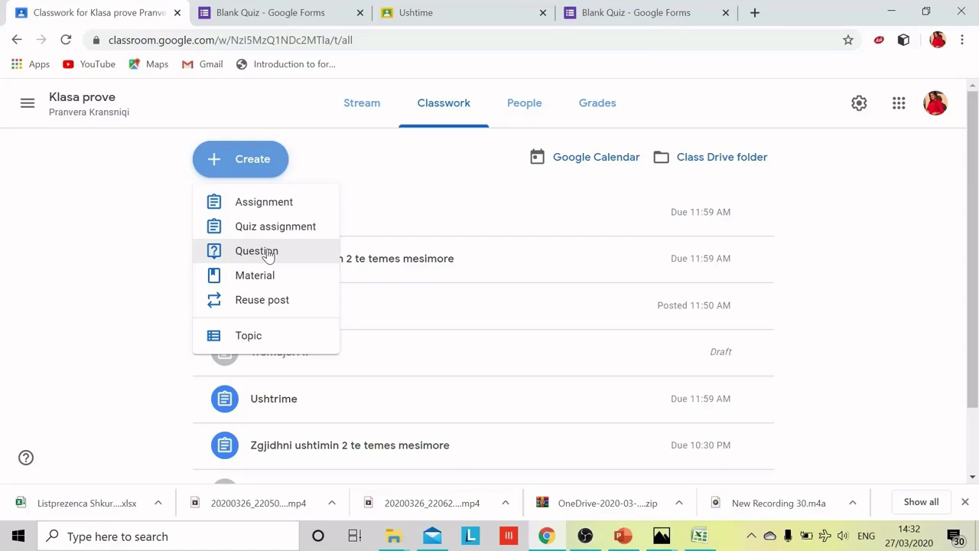
{"action": "left_click", "coordinate": [268, 255]}
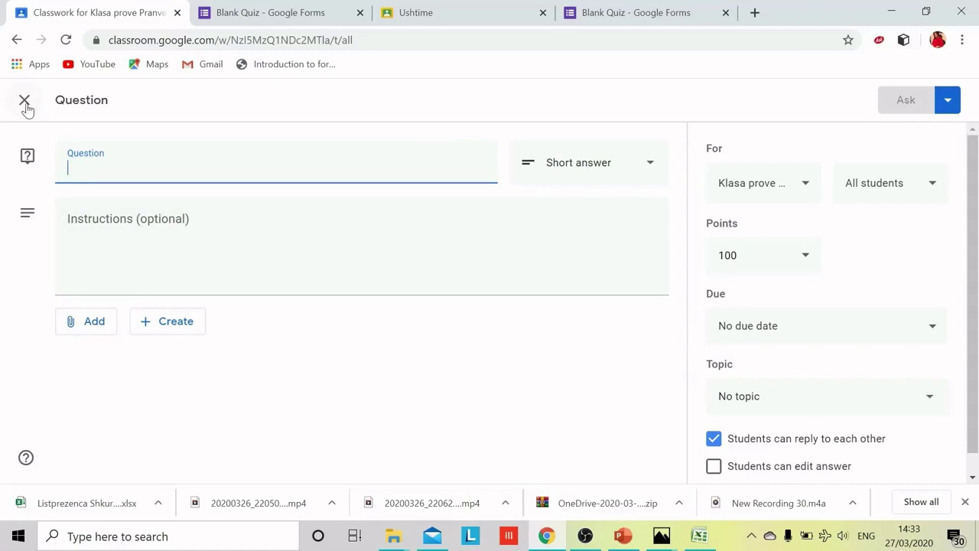
{"action": "left_click", "coordinate": [25, 102]}
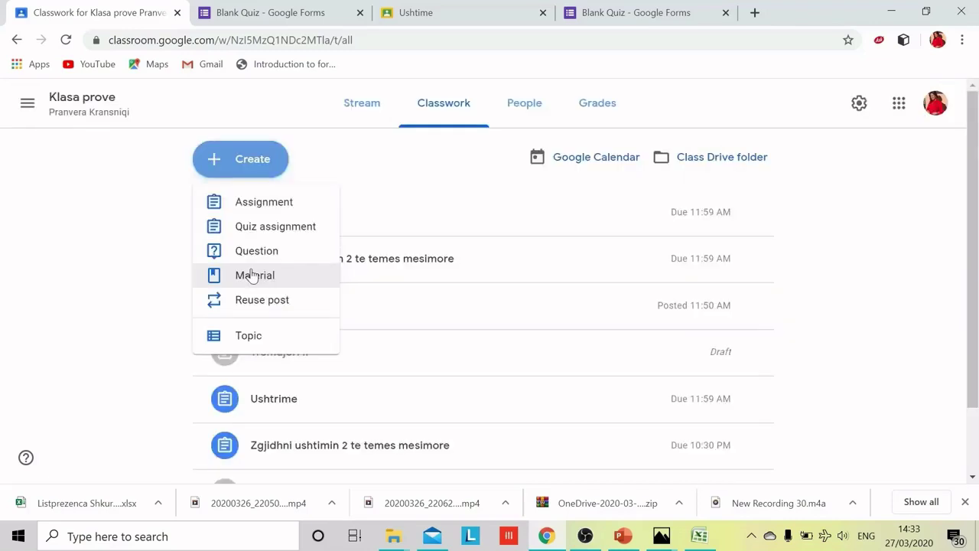
Step: Create a material titled 'Prezantim' and upload the image Adresimi IP.jpg to it
{"action": "left_click", "coordinate": [253, 275]}
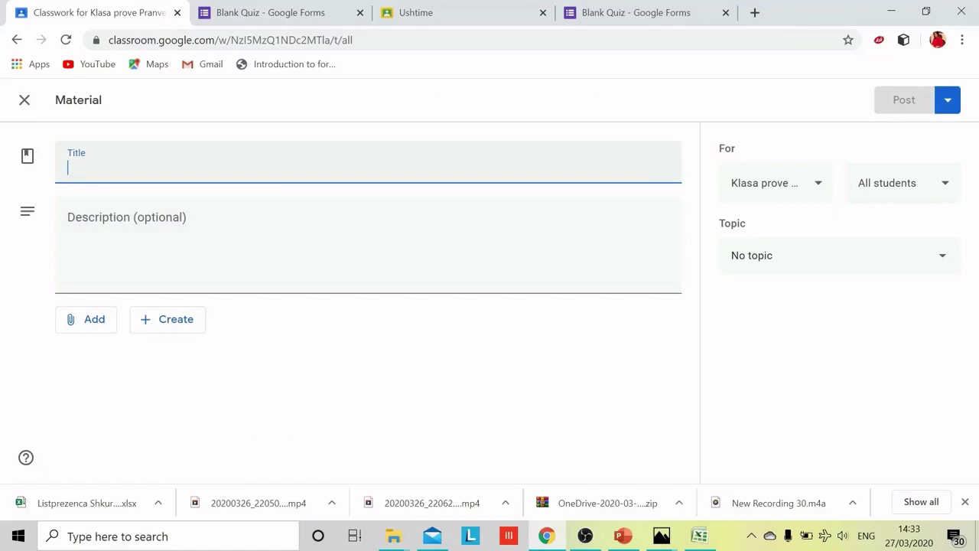
{"action": "type", "text": "Prezantim"}
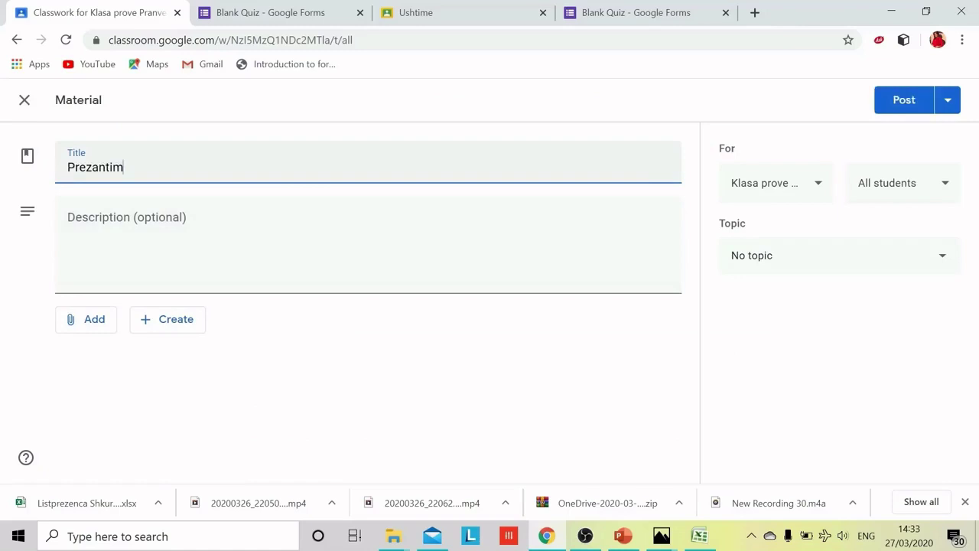
{"action": "left_click", "coordinate": [124, 404]}
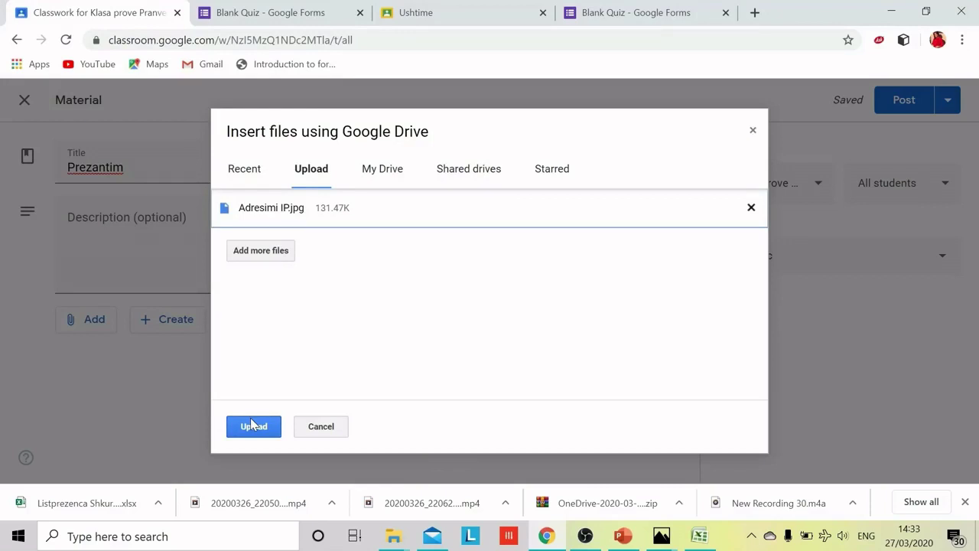
{"action": "left_click", "coordinate": [904, 104]}
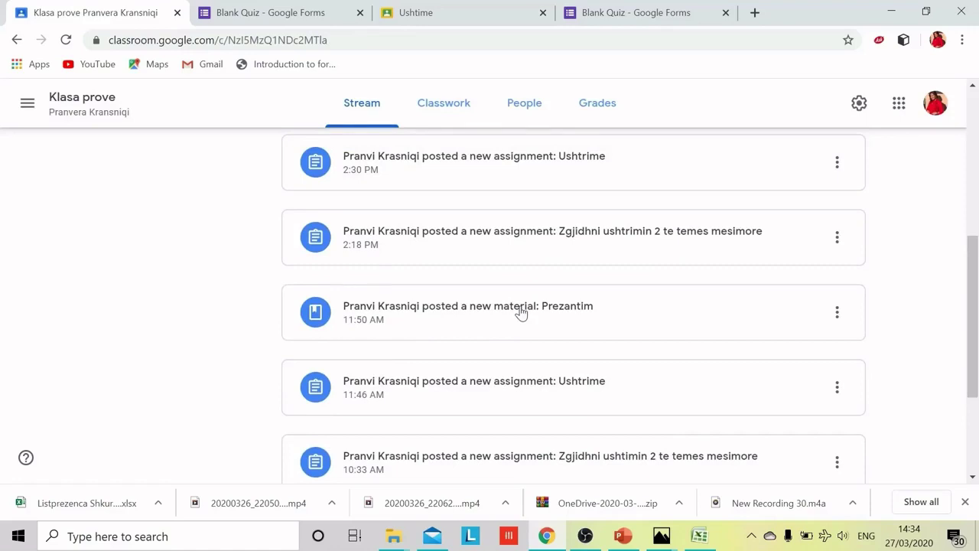
Step: Switch from Klasa prove to the Klasa 10 B class via the class list
{"action": "scroll", "coordinate": [520, 312], "scroll_direction": "up", "scroll_amount": 4}
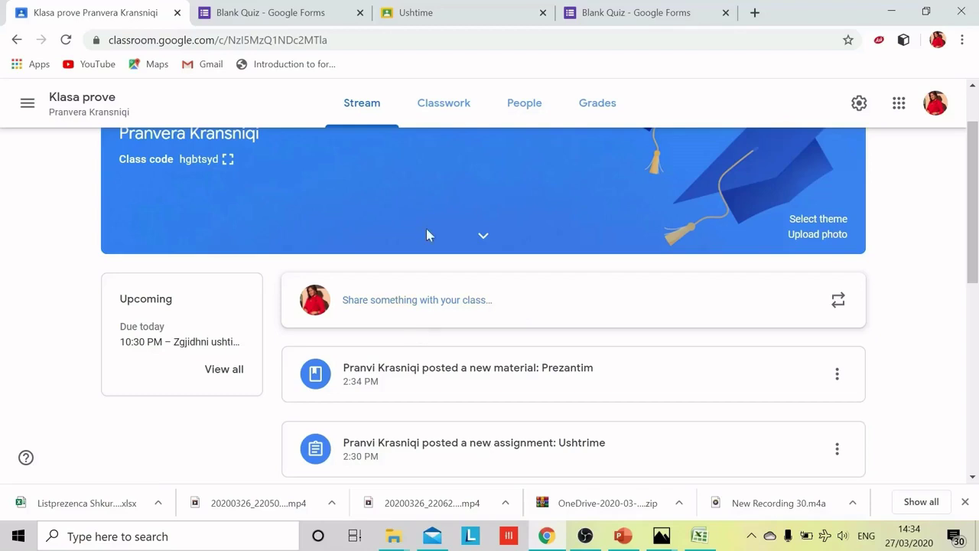
{"action": "left_click", "coordinate": [29, 104]}
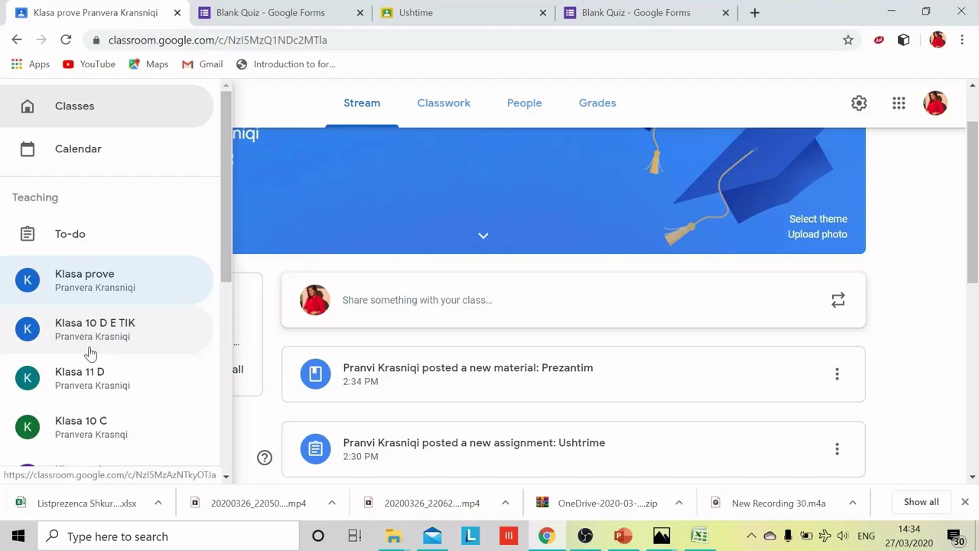
{"action": "scroll", "coordinate": [90, 353], "scroll_direction": "down", "scroll_amount": 5}
{"action": "left_click", "coordinate": [80, 359]}
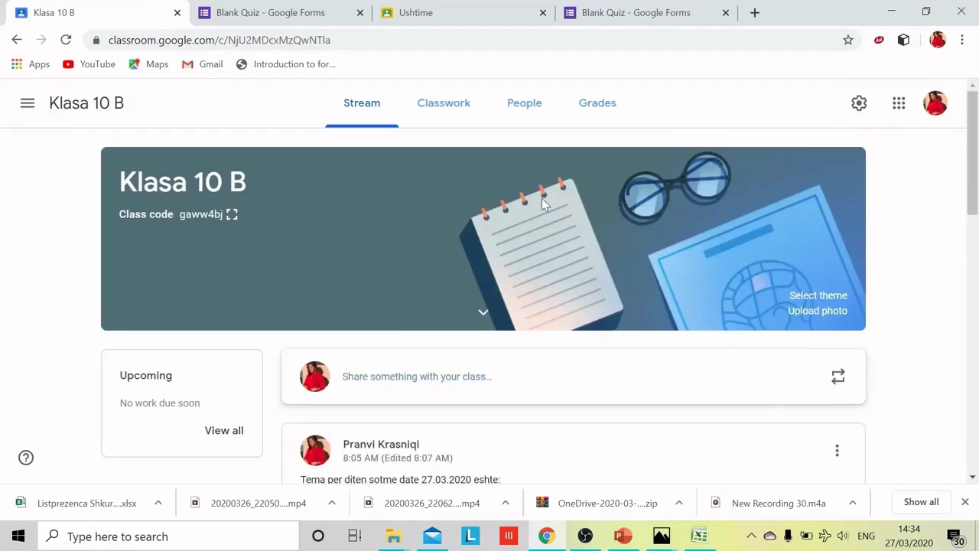
Step: Look through Klasa 10 B's teachers and students on People, then return to Stream
{"action": "left_click", "coordinate": [533, 107]}
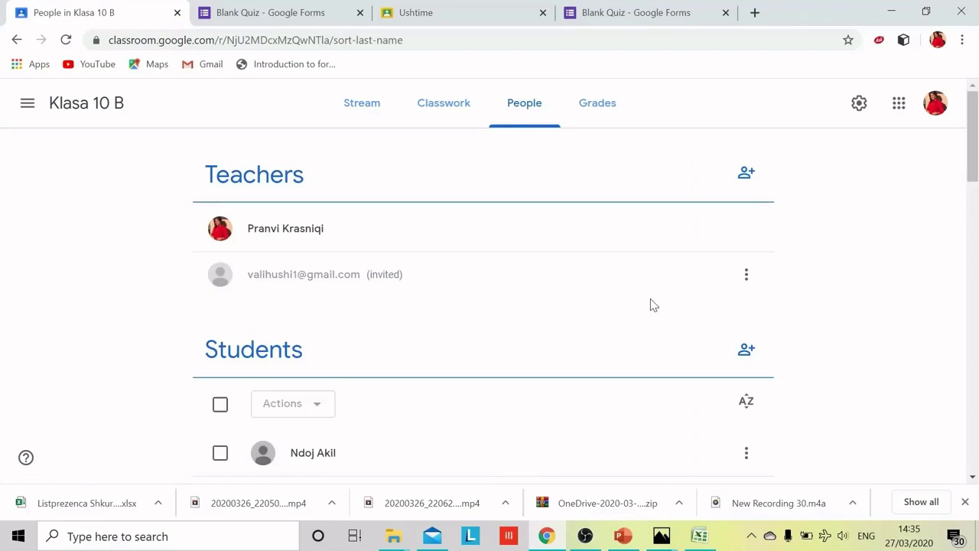
{"action": "scroll", "coordinate": [449, 330], "scroll_direction": "down", "scroll_amount": 5}
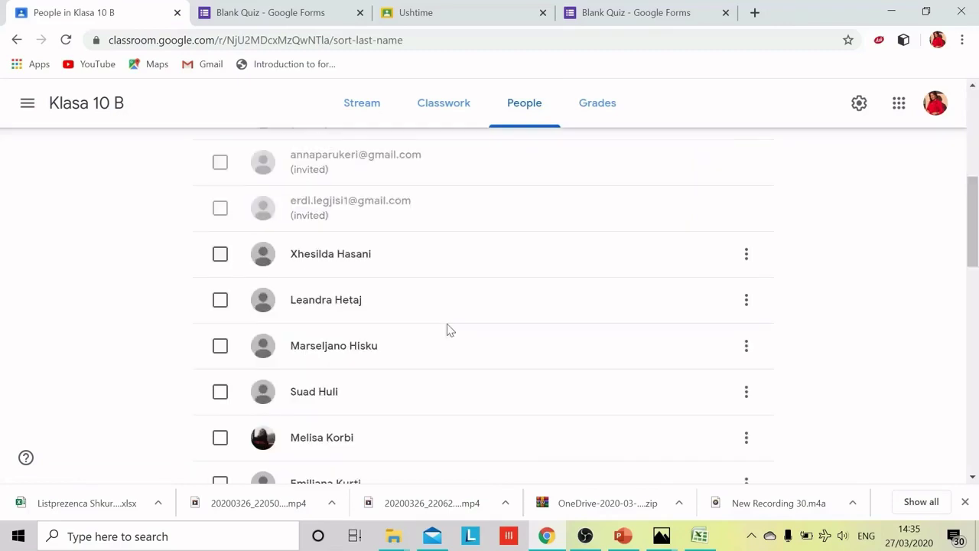
{"action": "scroll", "coordinate": [449, 330], "scroll_direction": "down", "scroll_amount": 7}
{"action": "scroll", "coordinate": [449, 329], "scroll_direction": "up", "scroll_amount": 3}
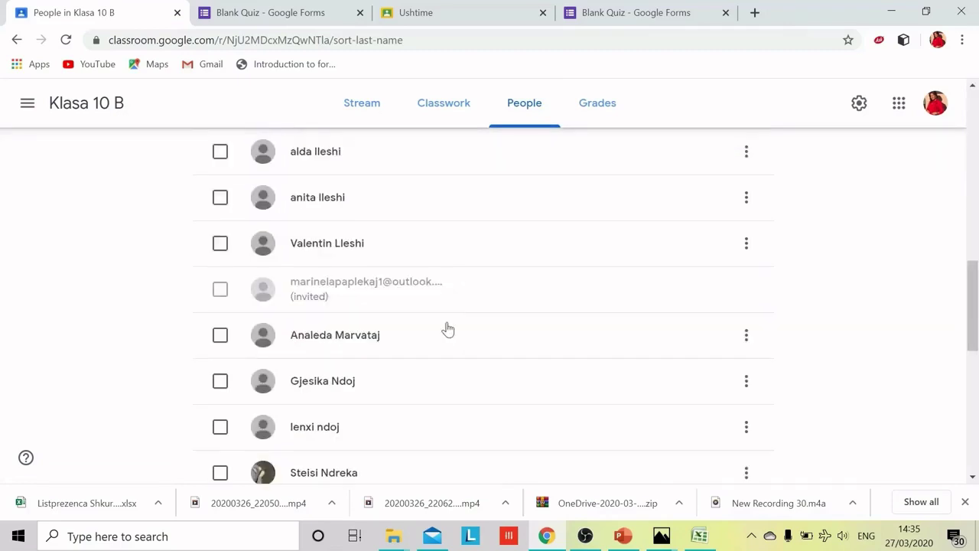
{"action": "scroll", "coordinate": [448, 329], "scroll_direction": "up", "scroll_amount": 10}
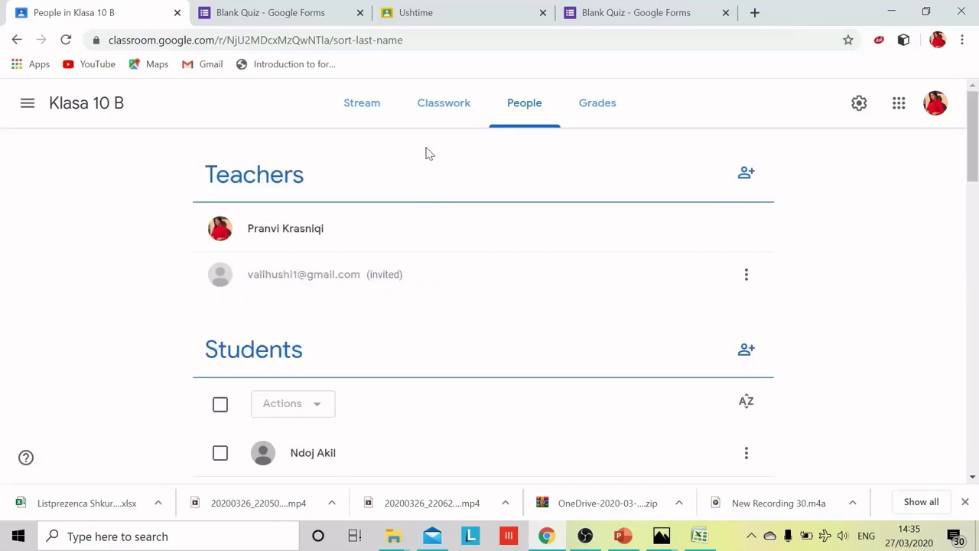
{"action": "left_click", "coordinate": [362, 102]}
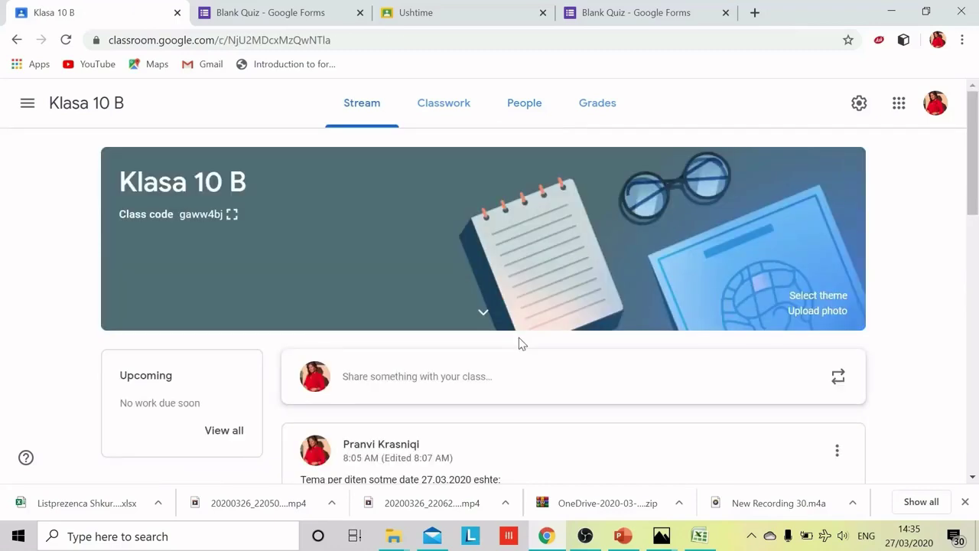
{"action": "scroll", "coordinate": [518, 342], "scroll_direction": "down", "scroll_amount": 3}
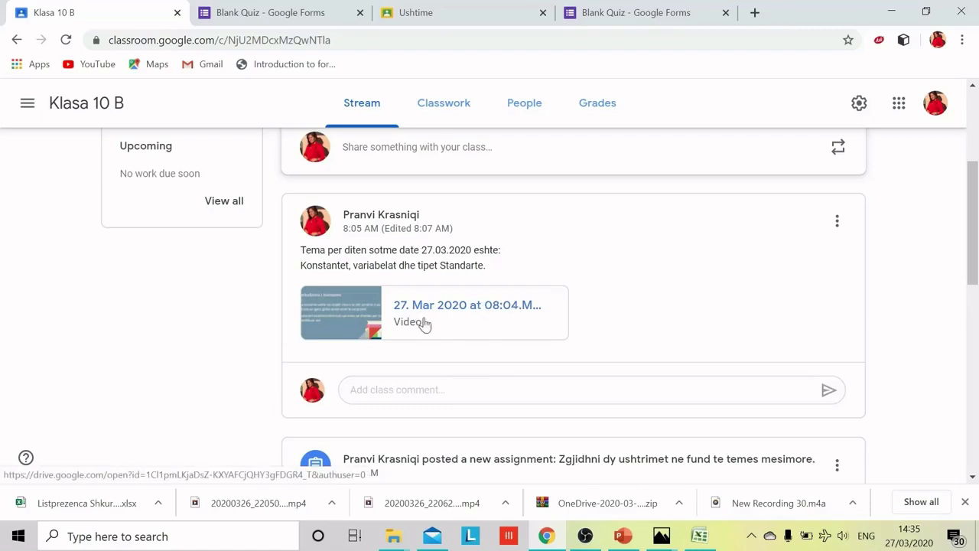
{"action": "scroll", "coordinate": [397, 314], "scroll_direction": "up", "scroll_amount": 1}
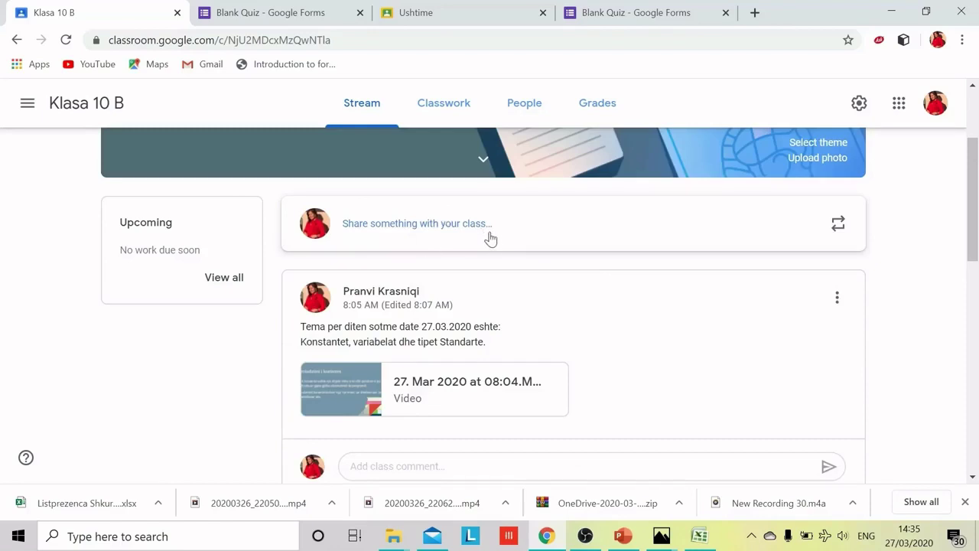
{"action": "scroll", "coordinate": [490, 239], "scroll_direction": "down", "scroll_amount": 4}
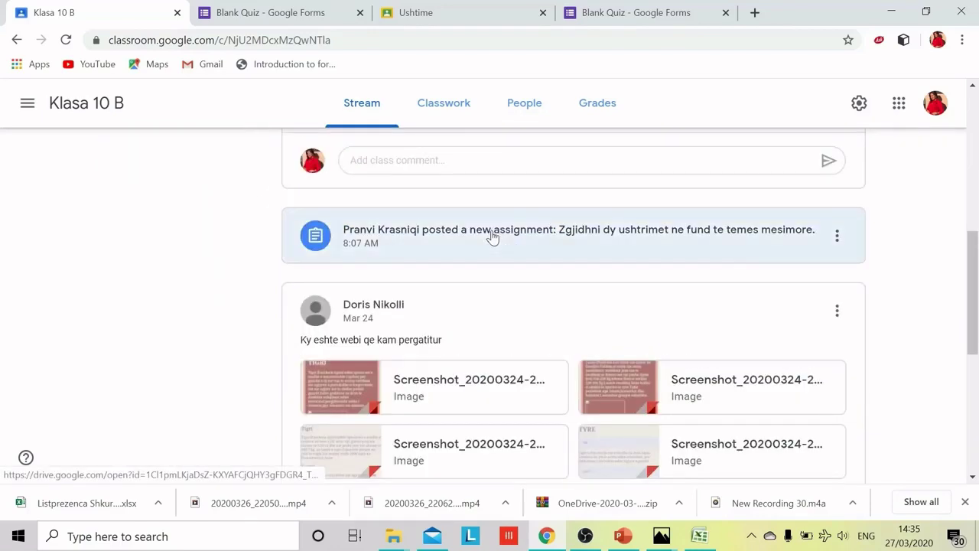
{"action": "scroll", "coordinate": [493, 238], "scroll_direction": "down", "scroll_amount": 5}
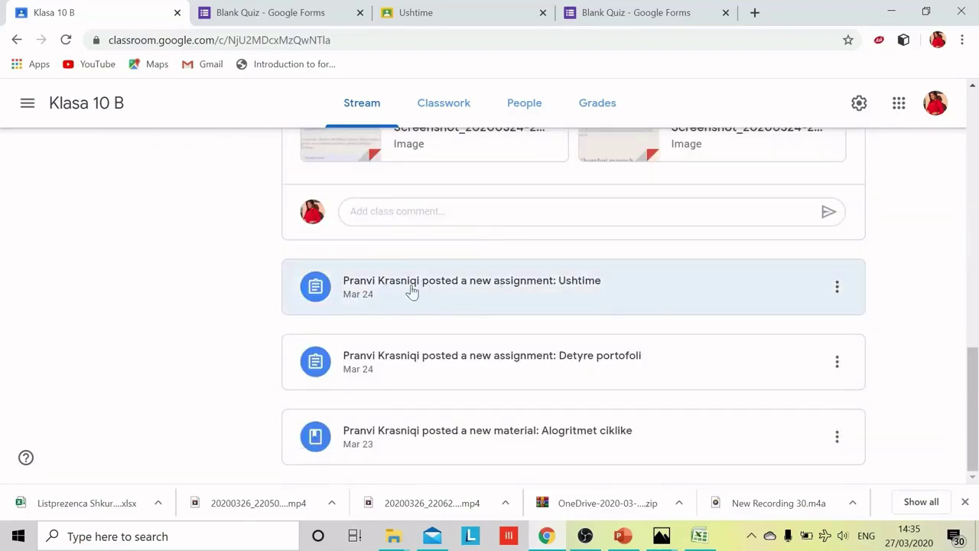
Step: Open the Ushtime assignment's student work and view the first student's notebook attachment
{"action": "left_click", "coordinate": [531, 295]}
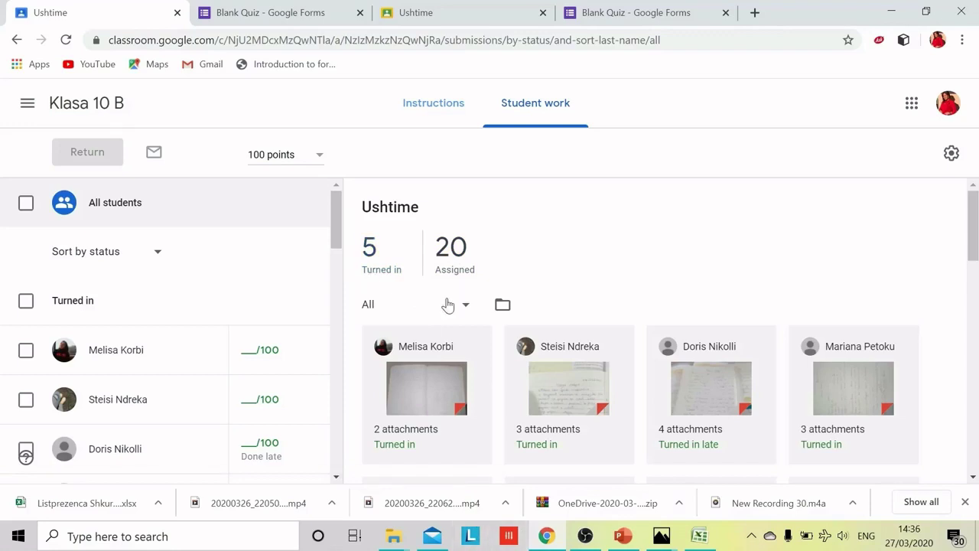
{"action": "scroll", "coordinate": [448, 303], "scroll_direction": "down", "scroll_amount": 2}
{"action": "left_click", "coordinate": [421, 237]}
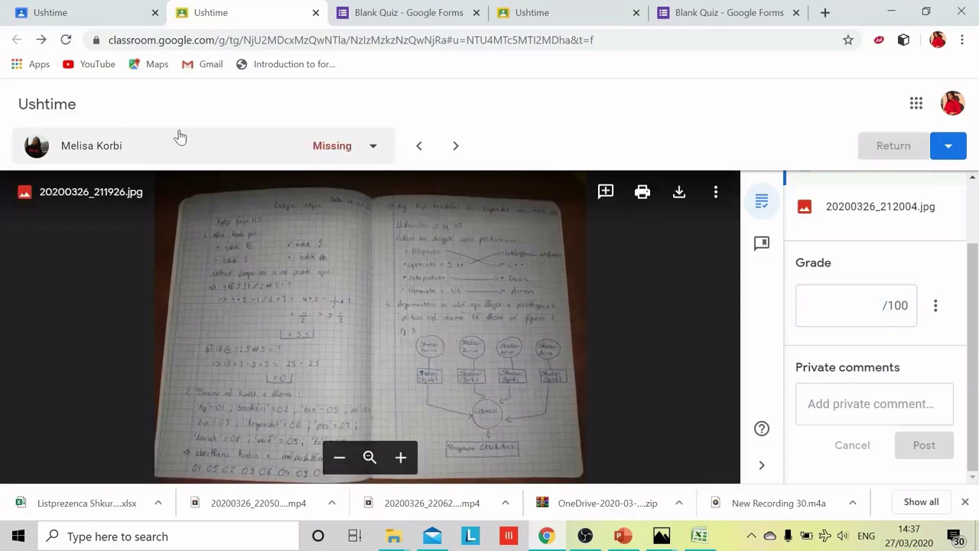
Step: Go back from the grading view to Ushtime's Student work list
{"action": "left_click", "coordinate": [111, 121]}
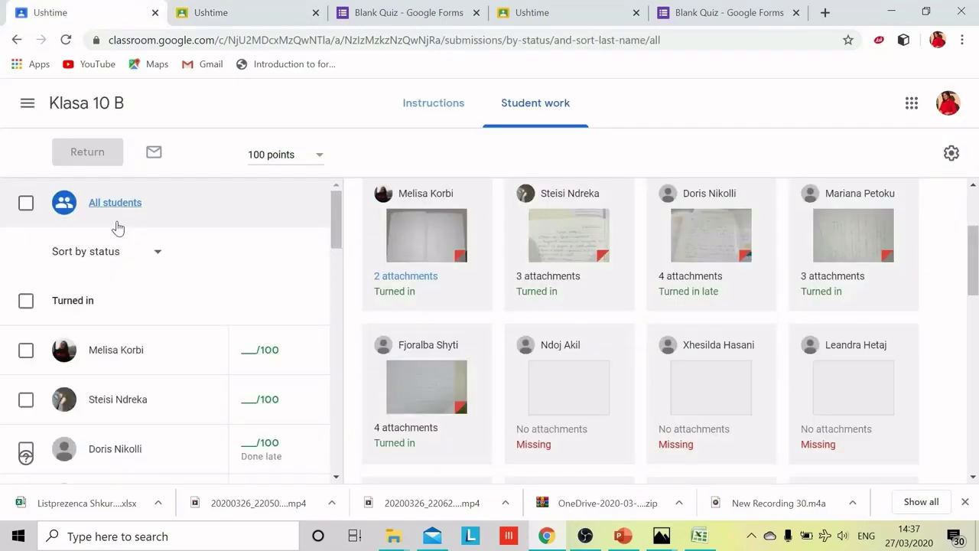